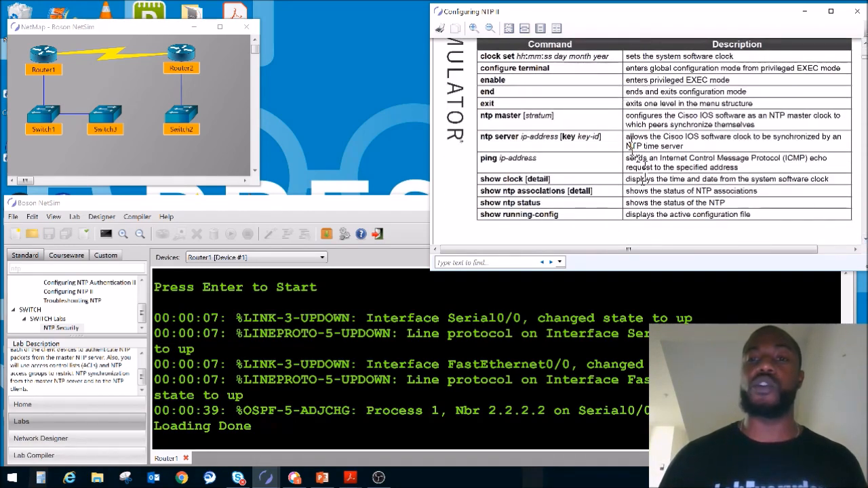
Review the lab manual's command table and IP addressing table, up to the Task 1 NTP master instructions.
{"action": "left_click_drag", "start_coordinate": [543, 178], "coordinate": [555, 202]}
{"action": "left_click", "coordinate": [553, 200]}
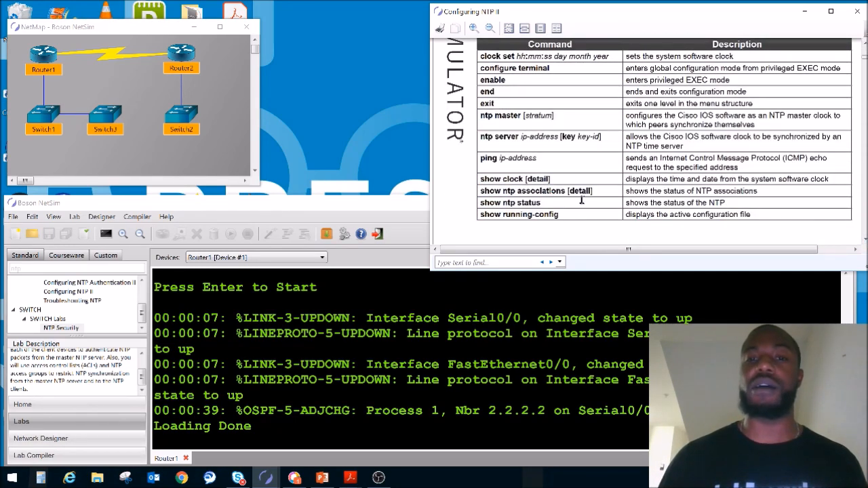
{"action": "double_click", "coordinate": [514, 179]}
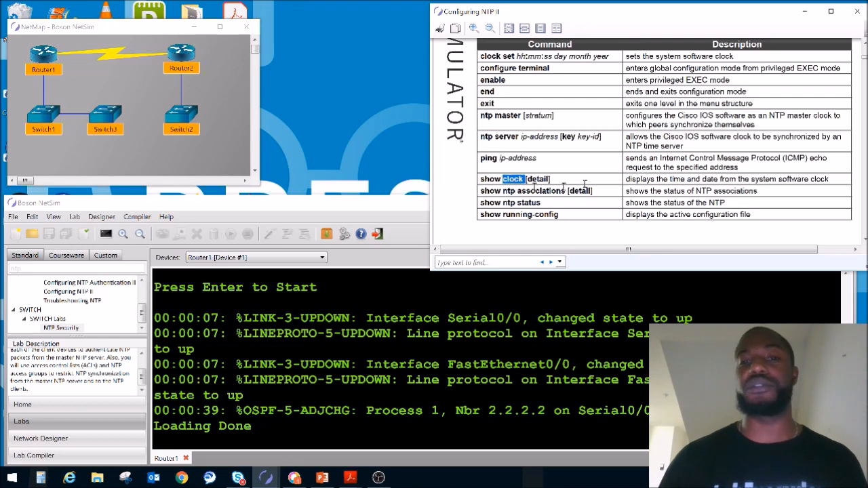
{"action": "scroll", "coordinate": [864, 239], "scroll_direction": "down", "scroll_amount": 10}
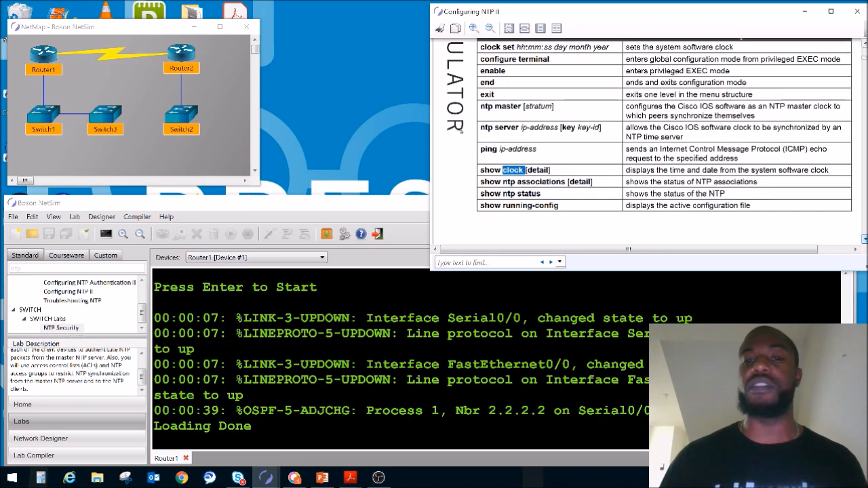
{"action": "scroll", "coordinate": [864, 238], "scroll_direction": "down", "scroll_amount": 4}
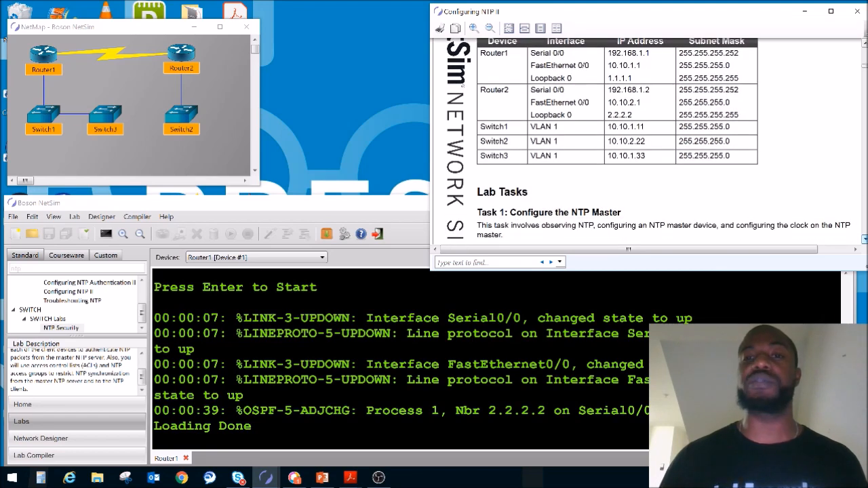
{"action": "scroll", "coordinate": [865, 239], "scroll_direction": "down", "scroll_amount": 6}
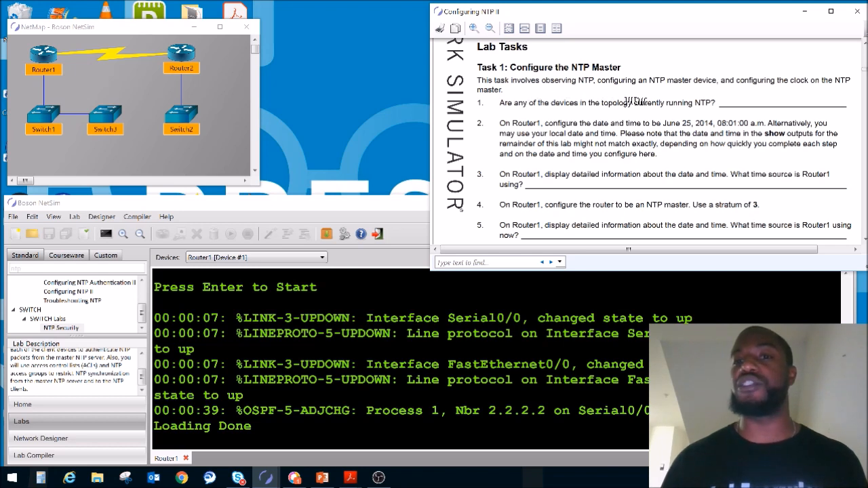
Open Router2's console from the network map and enter privileged EXEC mode with ena.
{"action": "double_click", "coordinate": [182, 55]}
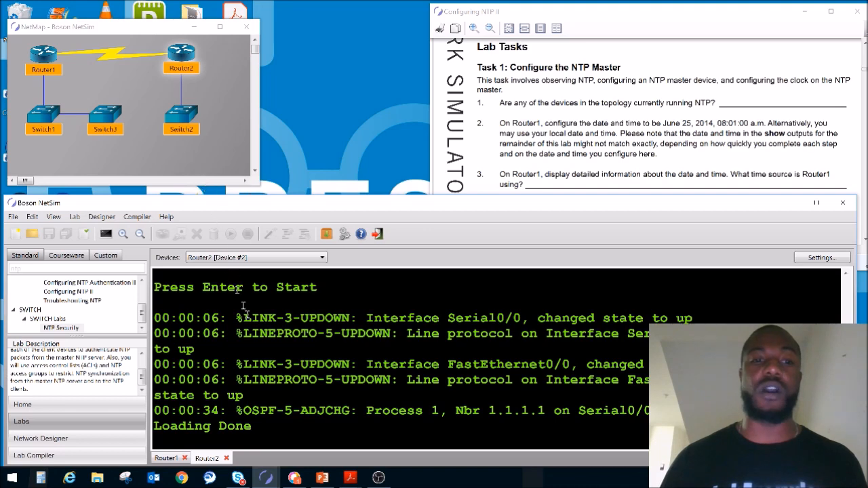
{"action": "key", "text": "Return"}
{"action": "key", "text": "Return"}
{"action": "key", "text": "Return"}
{"action": "key", "text": "Return"}
{"action": "type", "text": "ena"}
{"action": "key", "text": "Return"}
{"action": "key", "text": "Return"}
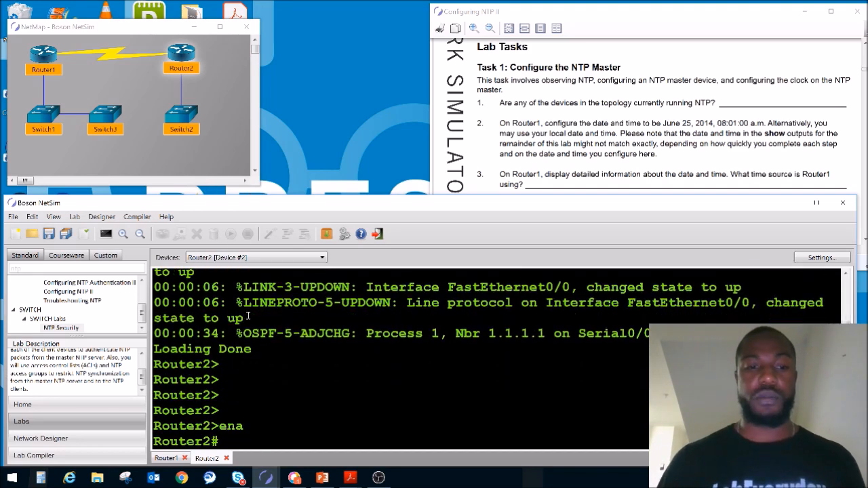
Check whether Router2 is running NTP with the sho ntp status command.
{"action": "key", "text": "Return"}
{"action": "key", "text": "Return"}
{"action": "type", "text": "sho"}
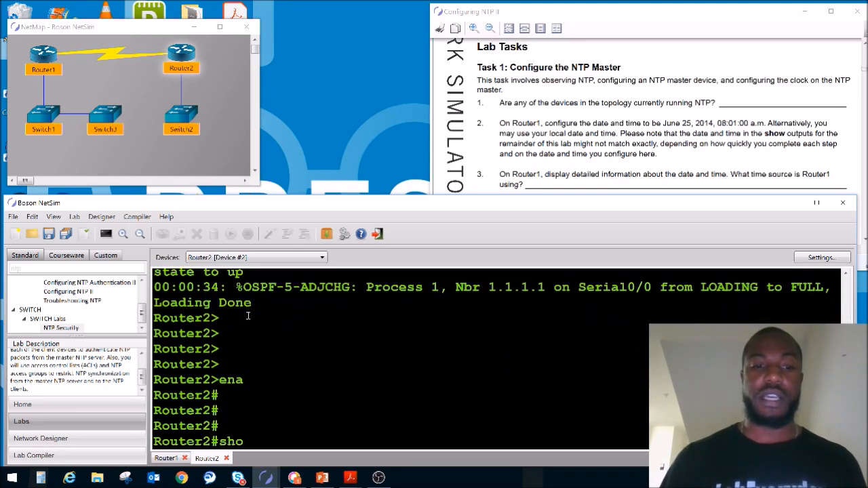
{"action": "type", "text": " ntp status"}
{"action": "key", "text": "Return"}
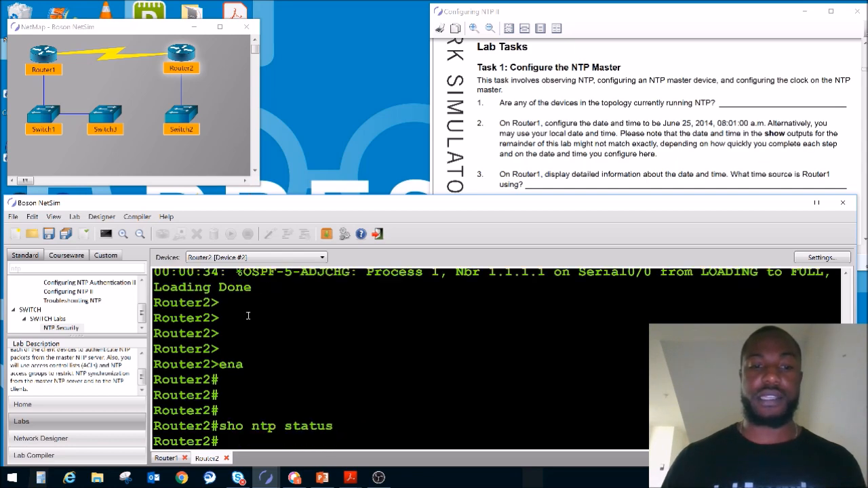
Open Router1's console from the network map and enter privileged EXEC mode with ena.
{"action": "double_click", "coordinate": [44, 54]}
{"action": "type", "text": "ena"}
{"action": "key", "text": "Return"}
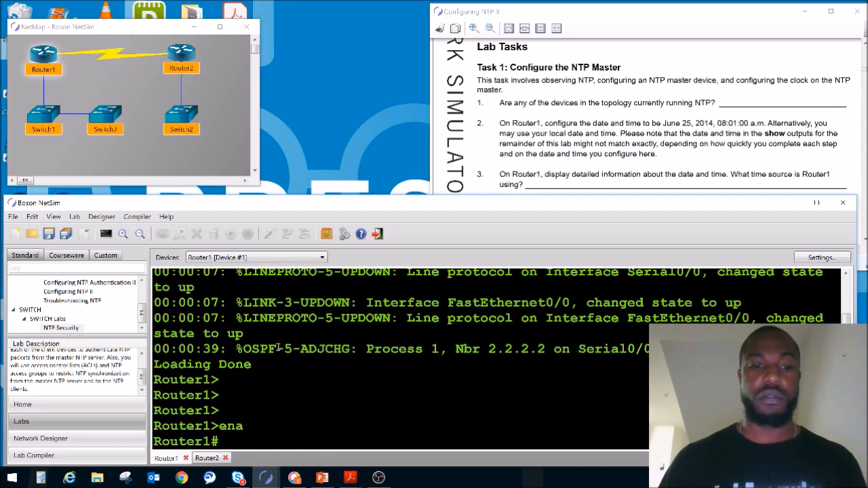
Check whether Router1 is running NTP with the sho ntp status command.
{"action": "type", "text": "sho ntp st"}
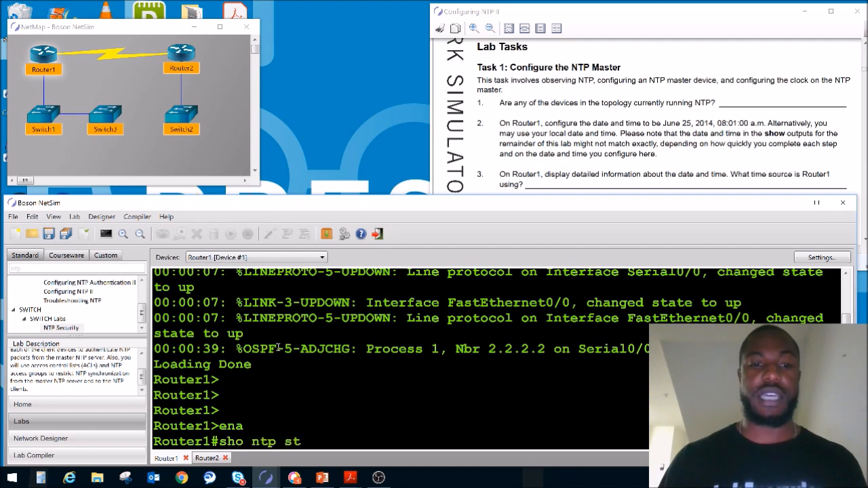
{"action": "type", "text": "atus"}
{"action": "key", "text": "Return"}
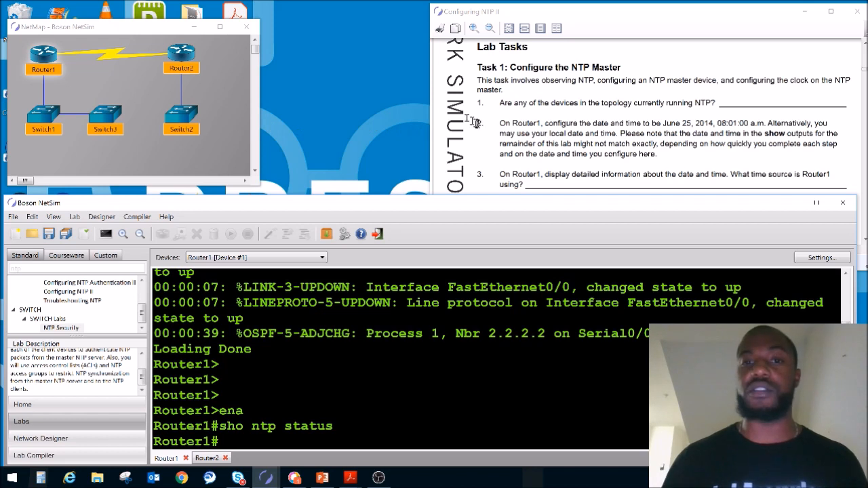
Set Router1's system clock from privileged EXEC mode with clock set 23:45:00 27 august 2019, using the command help for the argument order.
{"action": "left_click_drag", "start_coordinate": [500, 124], "coordinate": [541, 123]}
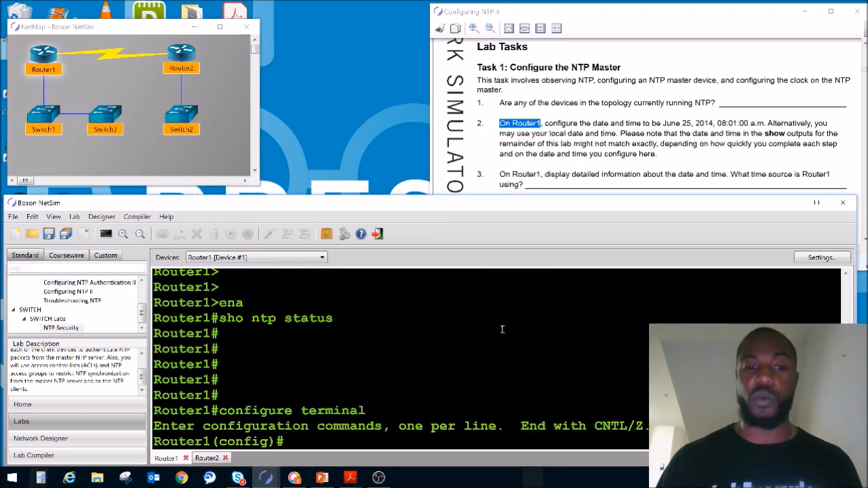
{"action": "type", "text": "clo"}
{"action": "key", "text": "Tab"}
{"action": "type", "text": "s"}
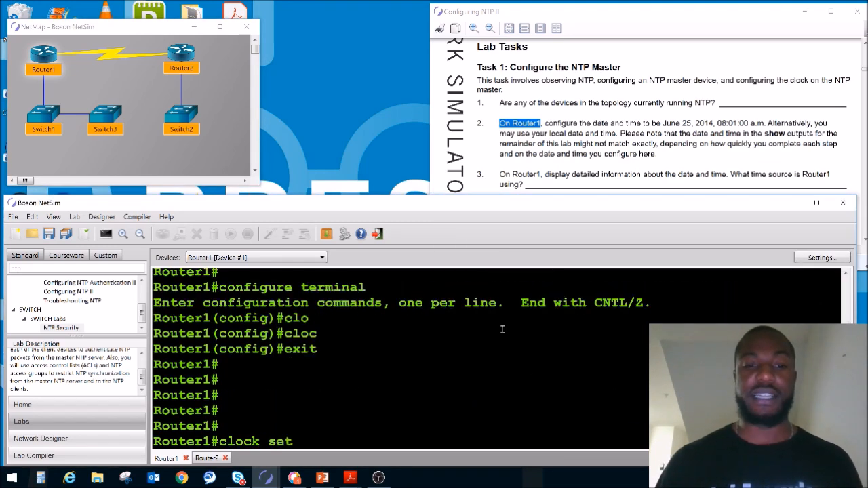
{"action": "type", "text": "et ?"}
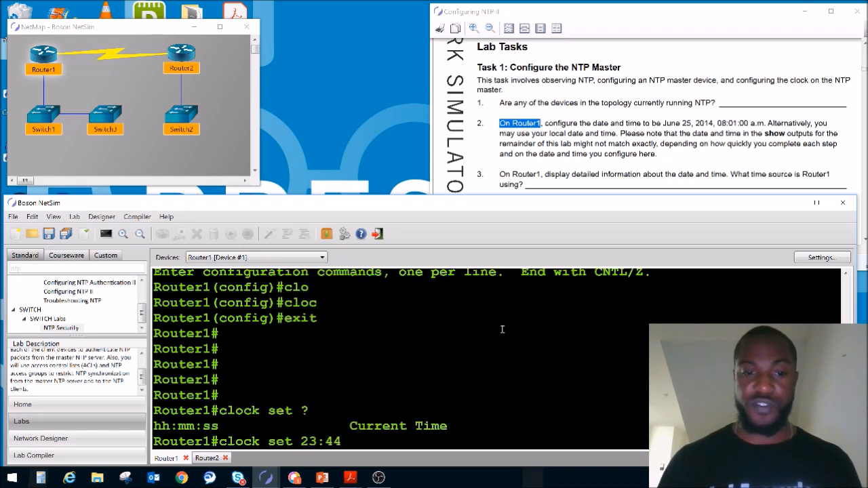
{"action": "type", "text": "23:45:00 ?"}
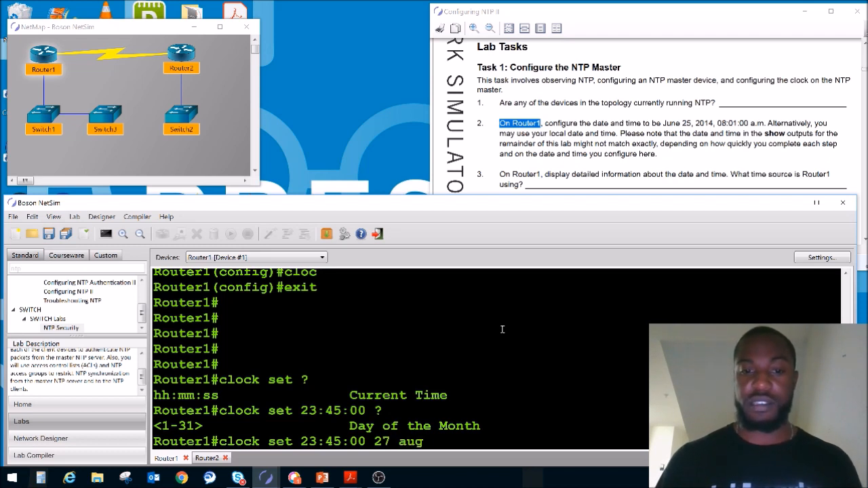
{"action": "type", "text": "27 august 2019"}
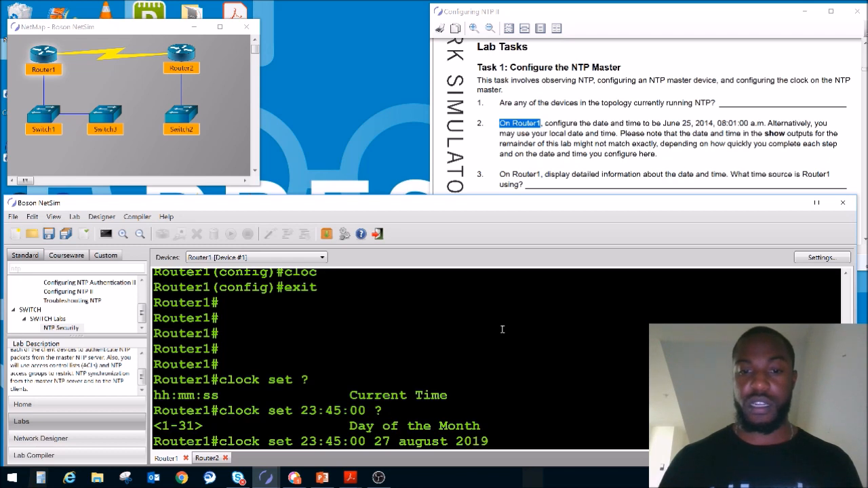
{"action": "key", "text": "Return"}
{"action": "key", "text": "Return"}
{"action": "key", "text": "Return"}
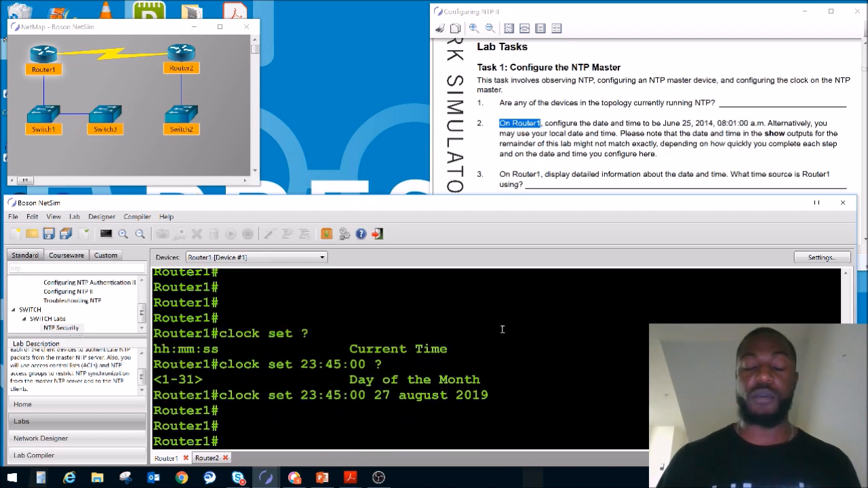
Display Router1's date and time with sho clock, and its time source with sho clock detail.
{"action": "type", "text": "sho cl"}
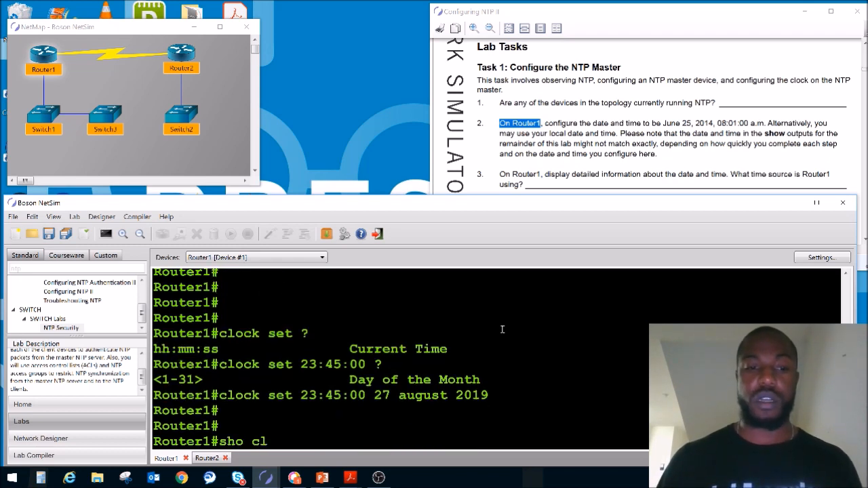
{"action": "type", "text": "ock"}
{"action": "key", "text": "Return"}
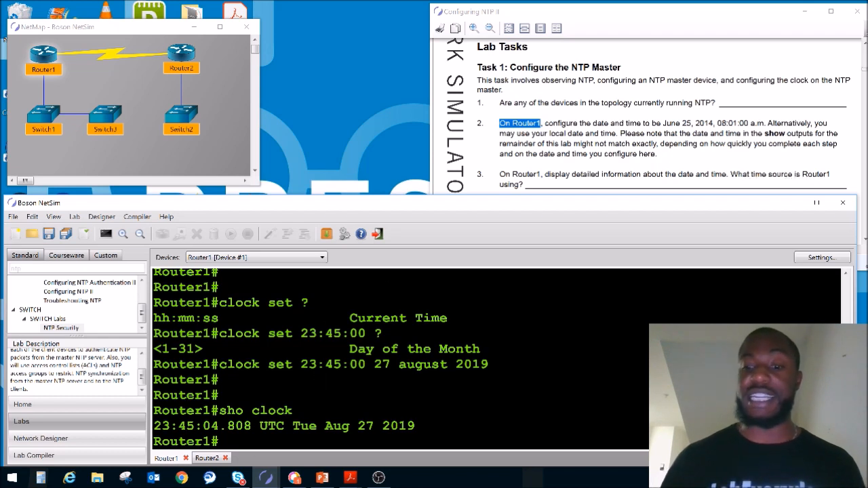
{"action": "key", "text": "Return"}
{"action": "key", "text": "Return"}
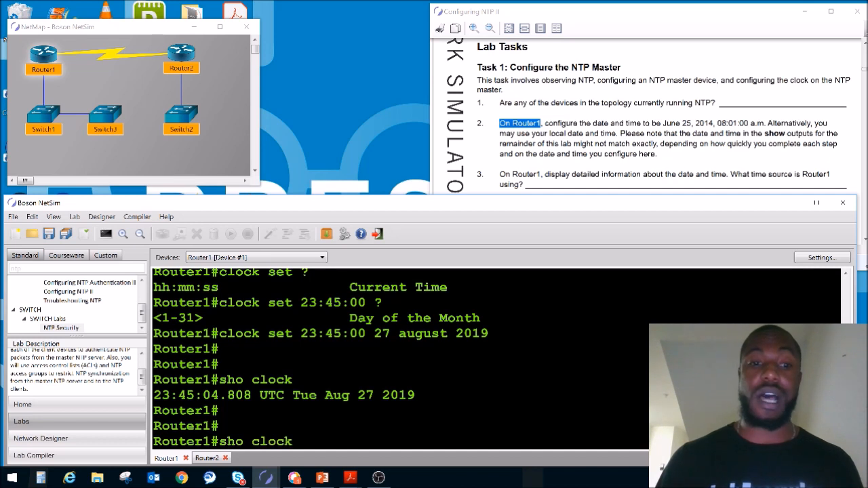
{"action": "type", "text": "sho clock detail"}
{"action": "key", "text": "Return"}
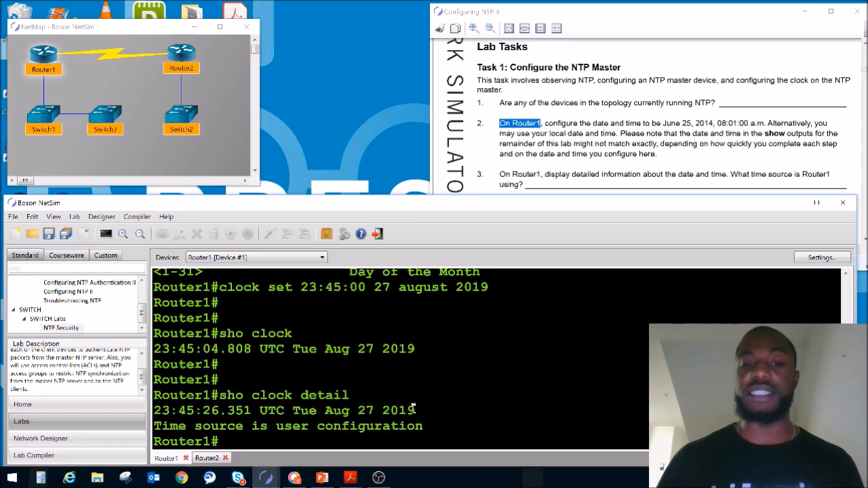
{"action": "left_click_drag", "start_coordinate": [414, 409], "coordinate": [175, 412]}
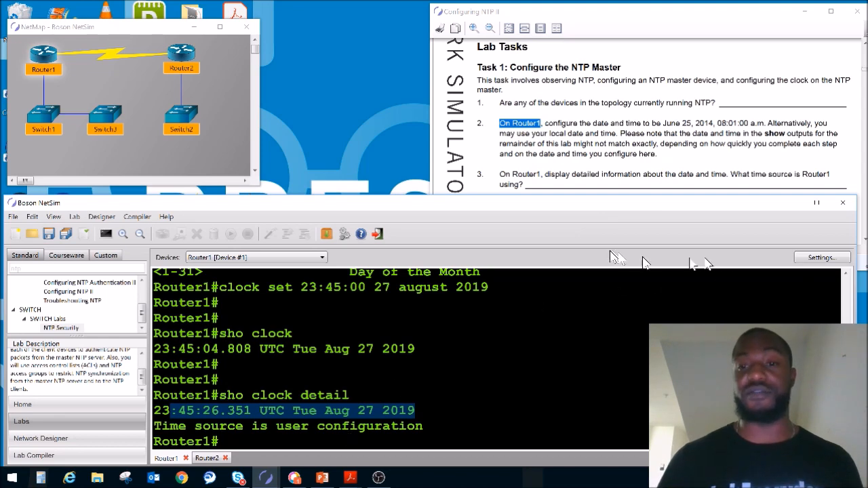
Read the remaining Task 1 instructions in the lab manual, and switch to the PowerPoint slide on NTP Master and Peers.
{"action": "left_click", "coordinate": [863, 245]}
{"action": "scroll", "coordinate": [863, 244], "scroll_direction": "down", "scroll_amount": 4}
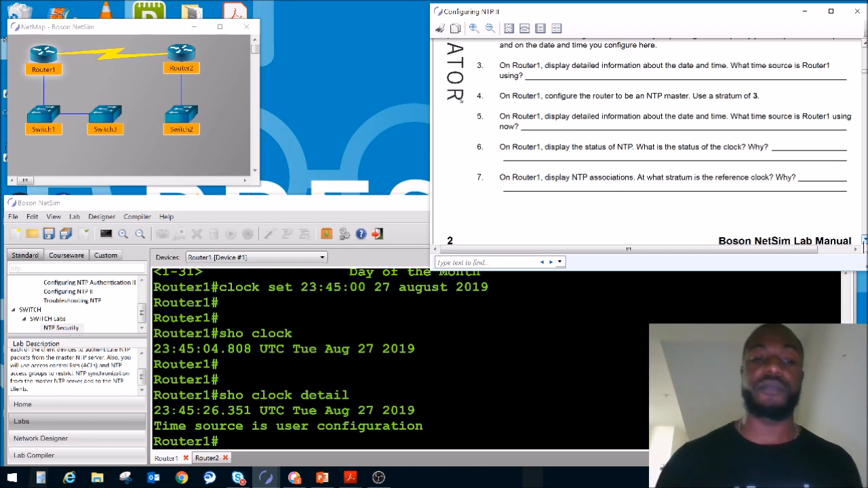
{"action": "left_click", "coordinate": [323, 480]}
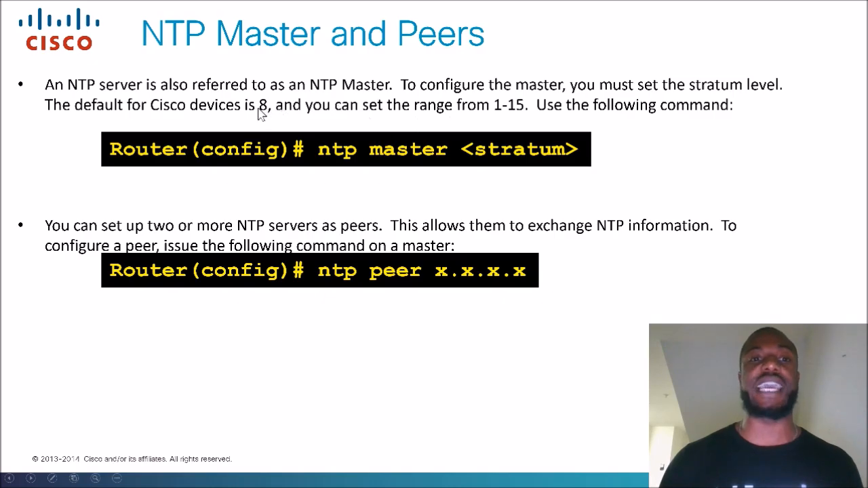
Configure Router1 as an NTP master with stratum 3 using ntp master 3 in global configuration mode.
{"action": "type", "text": "configure terminal"}
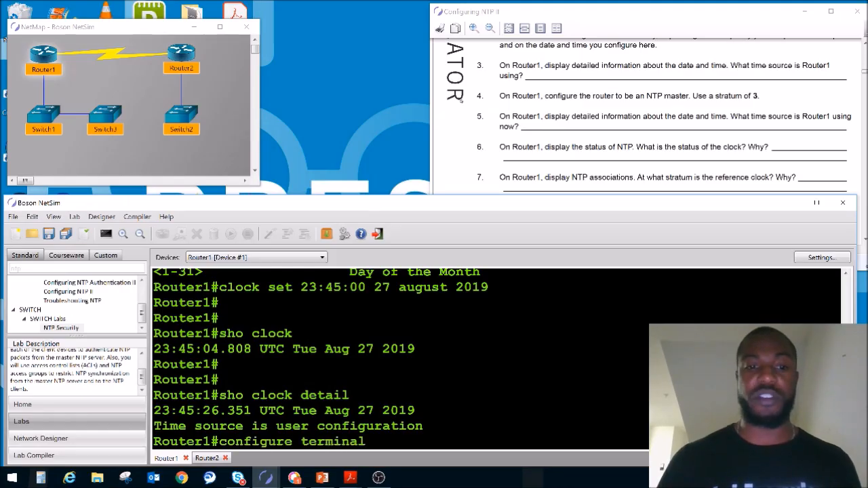
{"action": "key", "text": "Return"}
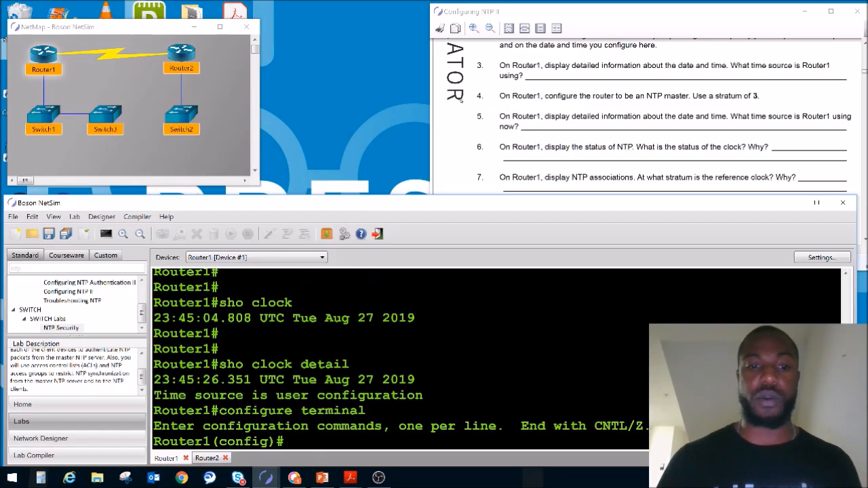
{"action": "type", "text": "ntp master"}
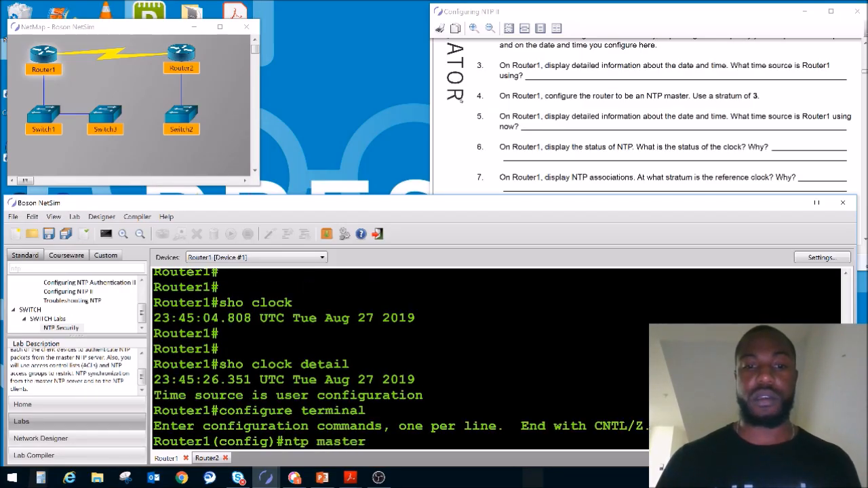
{"action": "type", "text": " 3 ?"}
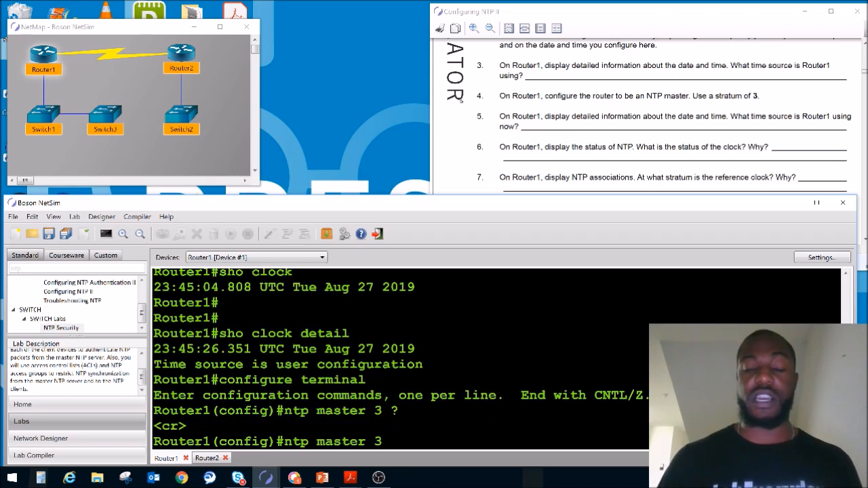
{"action": "key", "text": "Return"}
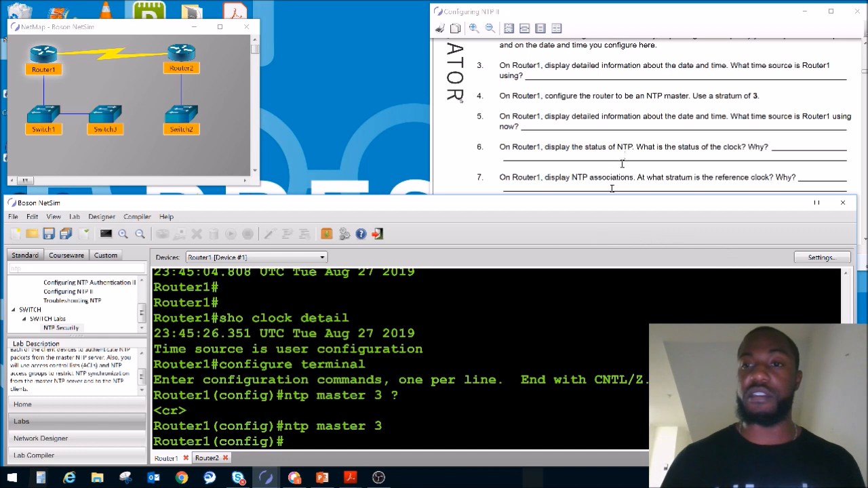
{"action": "left_click", "coordinate": [30, 95]}
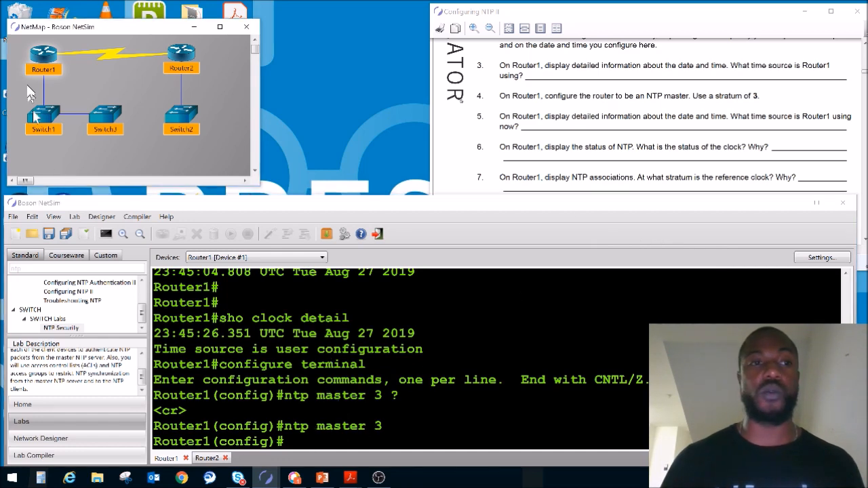
{"action": "mouse_move", "coordinate": [48, 62]}
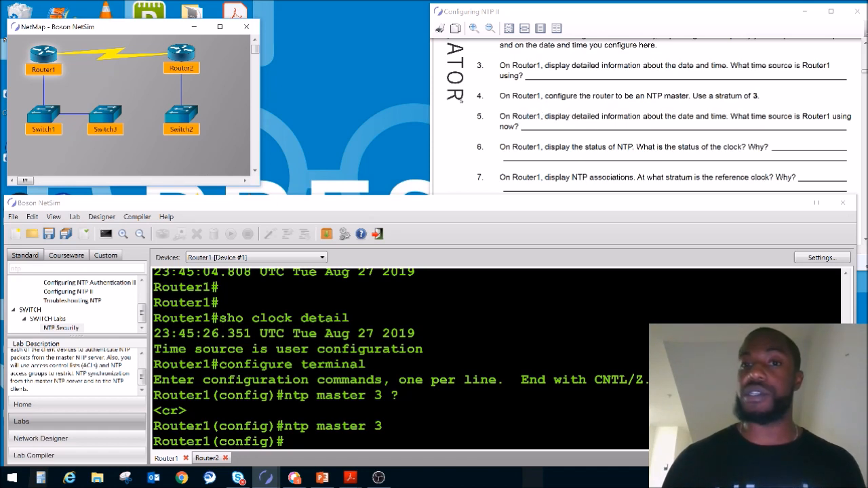
Leave global configuration mode on Router1 and return to privileged EXEC mode.
{"action": "left_click", "coordinate": [531, 315]}
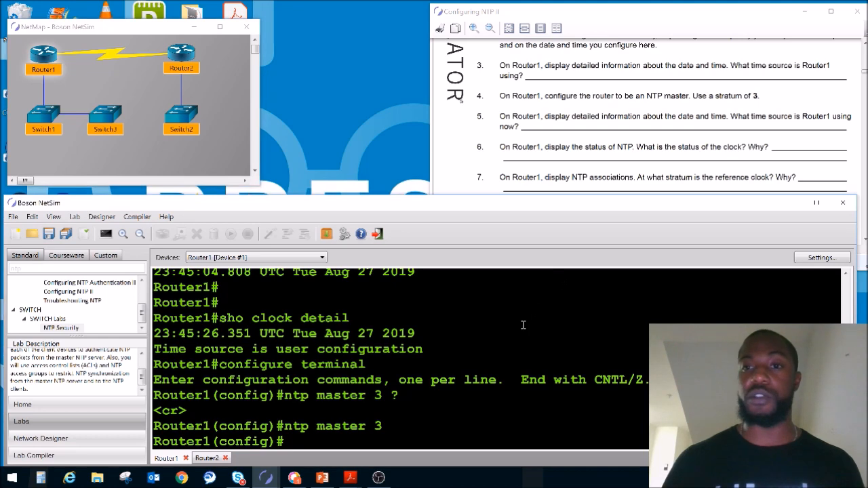
{"action": "key", "text": "Return"}
{"action": "key", "text": "Return"}
{"action": "key", "text": "Return"}
{"action": "key", "text": "ctrl+z"}
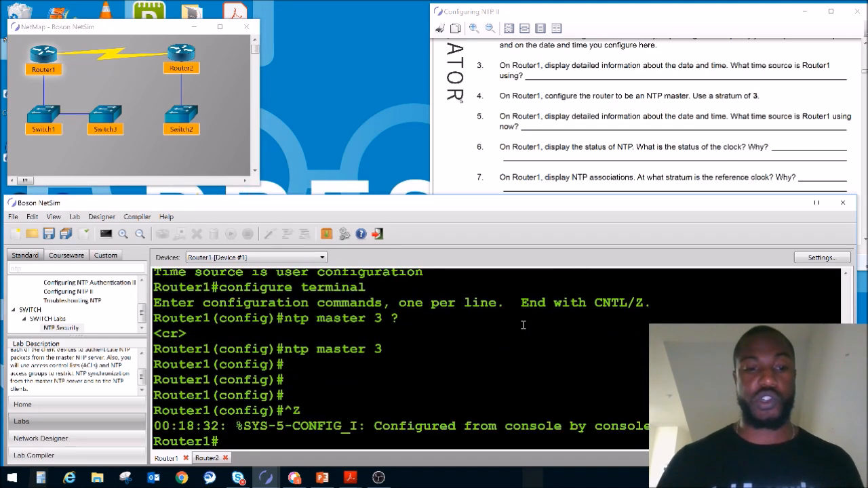
Display Router1's detailed clock information with sho clock detail to check the time source after the NTP master configuration.
{"action": "key", "text": "Return"}
{"action": "key", "text": "Return"}
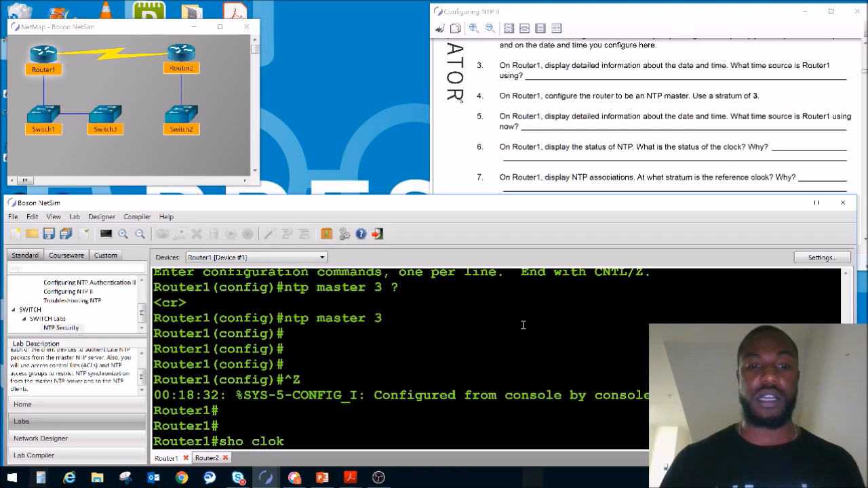
{"action": "type", "text": "sho clock detail"}
{"action": "key", "text": "Return"}
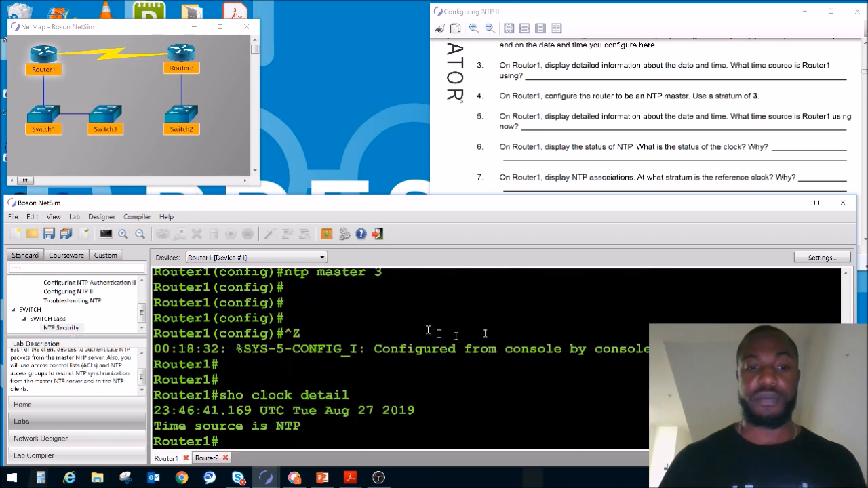
Widen the console area beside the lab list and display Router1's NTP status with sho ntp status.
{"action": "left_click_drag", "start_coordinate": [302, 426], "coordinate": [350, 410]}
{"action": "key", "text": "Return"}
{"action": "key", "text": "Return"}
{"action": "key", "text": "Return"}
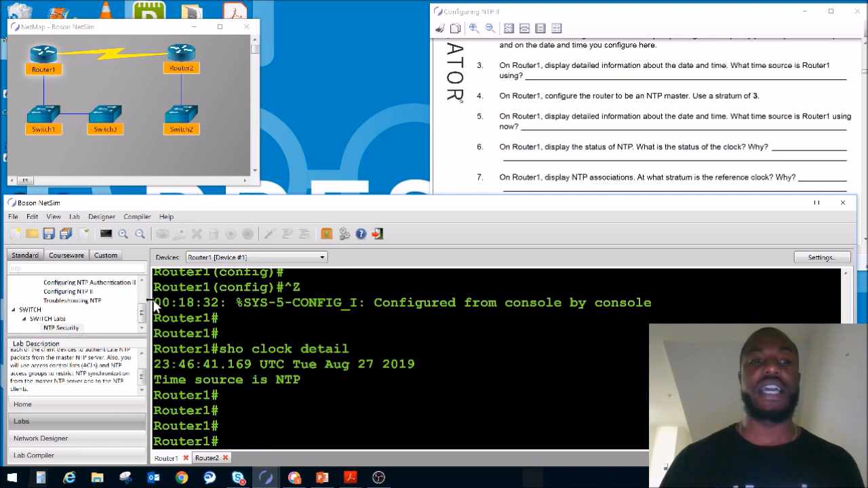
{"action": "left_click_drag", "start_coordinate": [149, 302], "coordinate": [91, 298]}
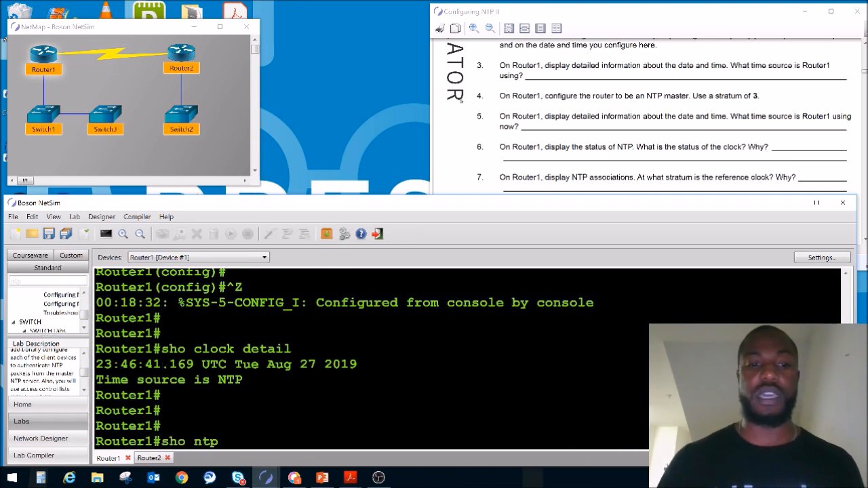
{"action": "type", "text": "status"}
{"action": "key", "text": "Return"}
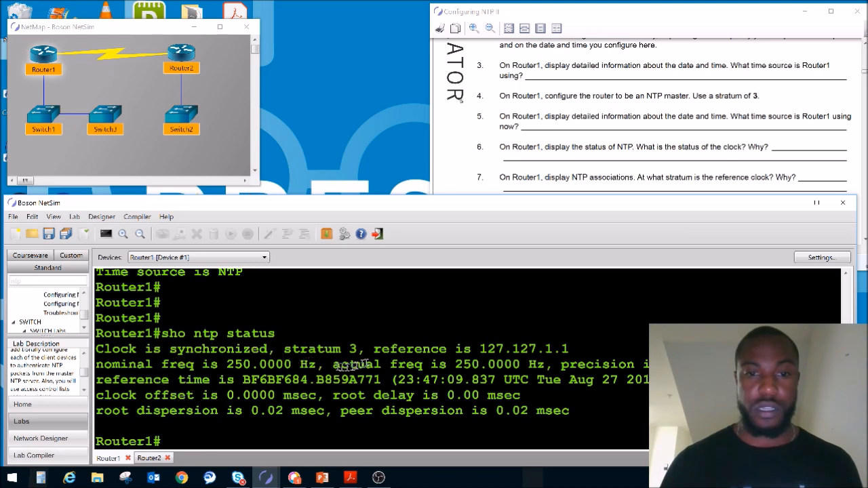
Check which further options sho ntp status accepts, and highlight the reference clock address in Router1's status output.
{"action": "key", "text": "Up"}
{"action": "type", "text": "?"}
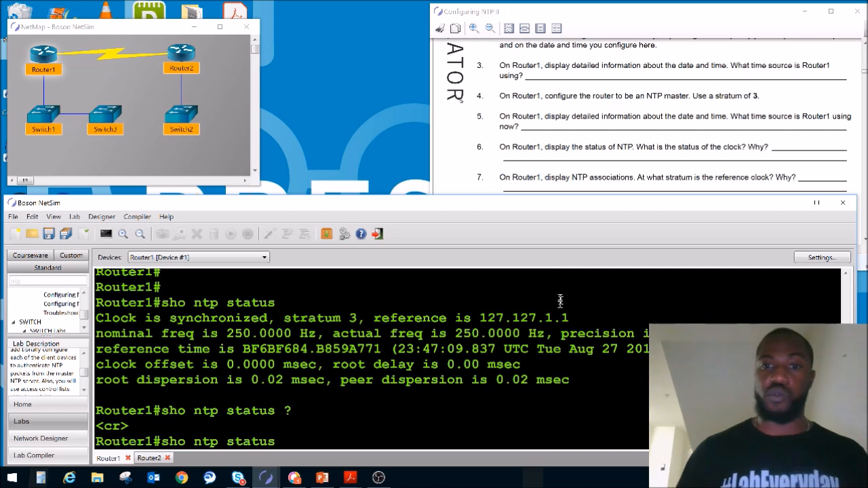
{"action": "left_click_drag", "start_coordinate": [571, 319], "coordinate": [468, 314]}
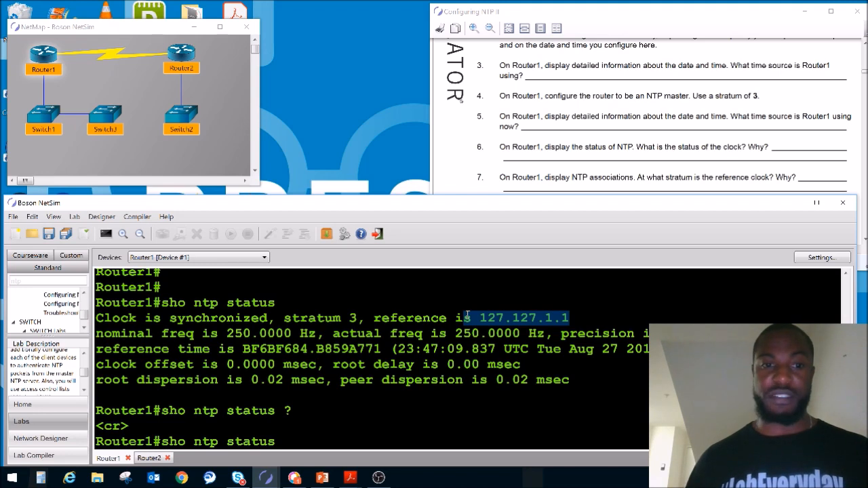
List the sho ntp options on Router1 and display its NTP associations with sho ntp associations.
{"action": "key", "text": "BackSpace"}
{"action": "key", "text": "BackSpace"}
{"action": "key", "text": "BackSpace"}
{"action": "key", "text": "BackSpace"}
{"action": "key", "text": "BackSpace"}
{"action": "key", "text": "BackSpace"}
{"action": "type", "text": "?"}
{"action": "key", "text": "Return"}
{"action": "key", "text": "Return"}
{"action": "key", "text": "Return"}
{"action": "key", "text": "Return"}
{"action": "key", "text": "Return"}
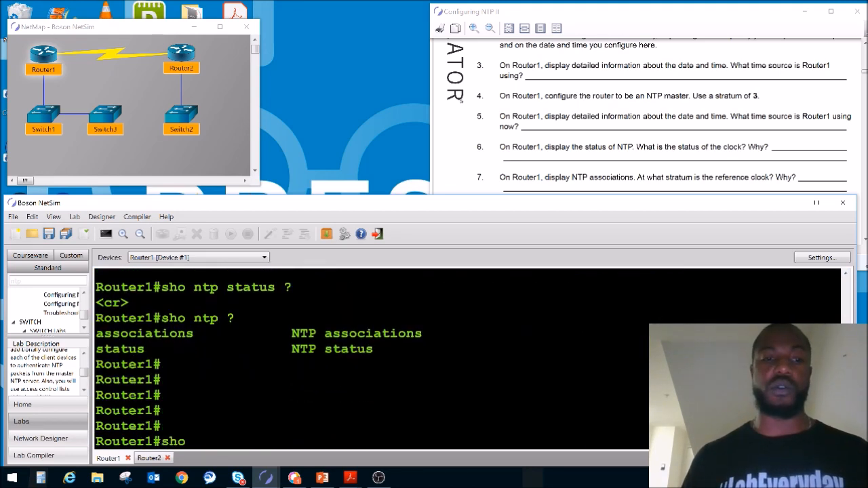
{"action": "type", "text": "sho ntp associations"}
{"action": "key", "text": "Return"}
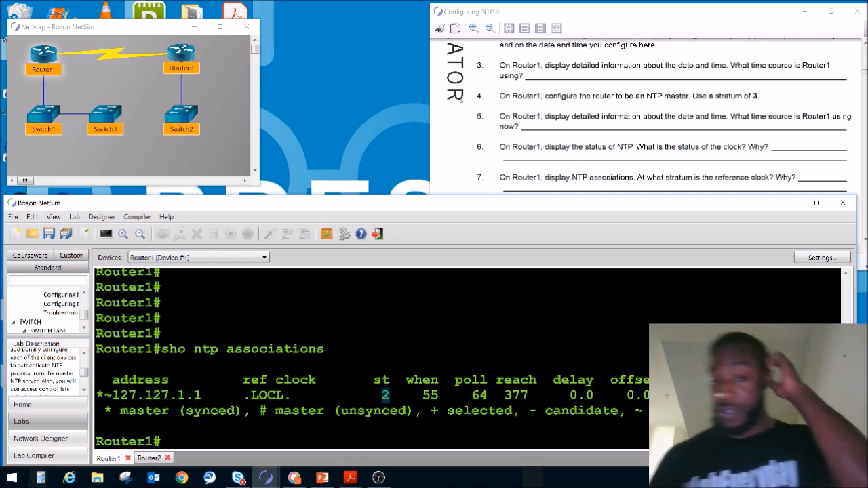
Read the lab manual's solution for Task 1 step 7 and compare its reference clock and address with Router1's NTP associations.
{"action": "left_click", "coordinate": [865, 221]}
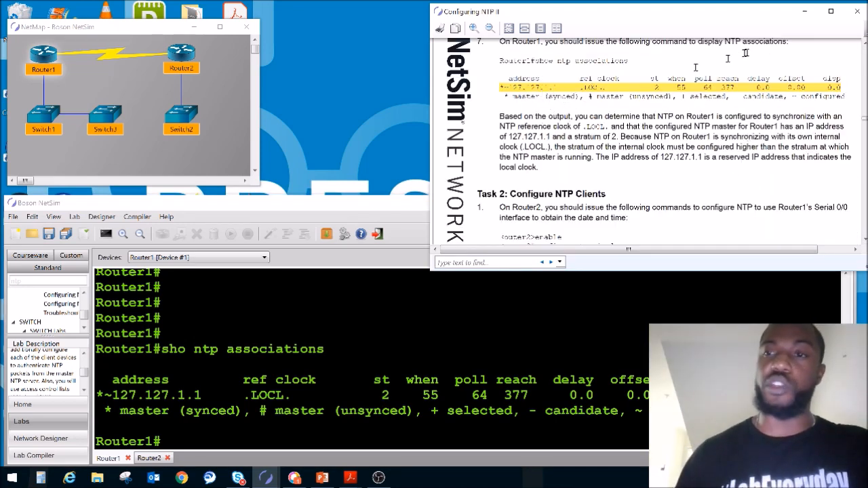
{"action": "left_click", "coordinate": [865, 45]}
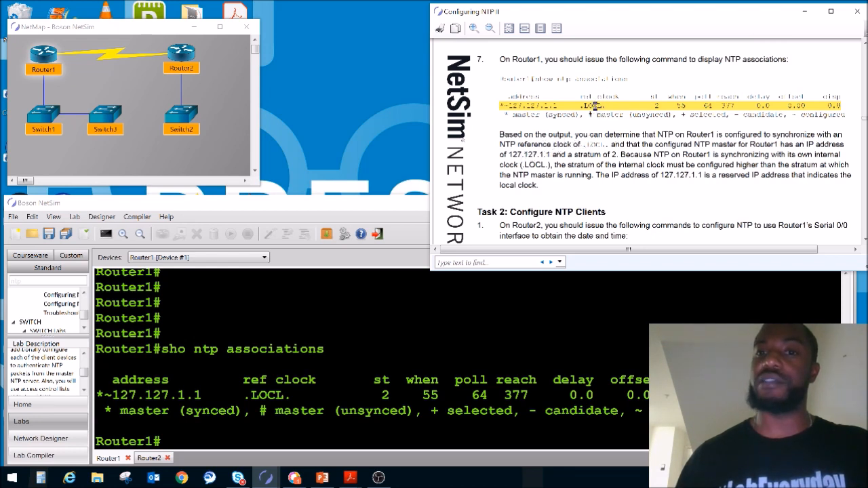
{"action": "double_click", "coordinate": [595, 105]}
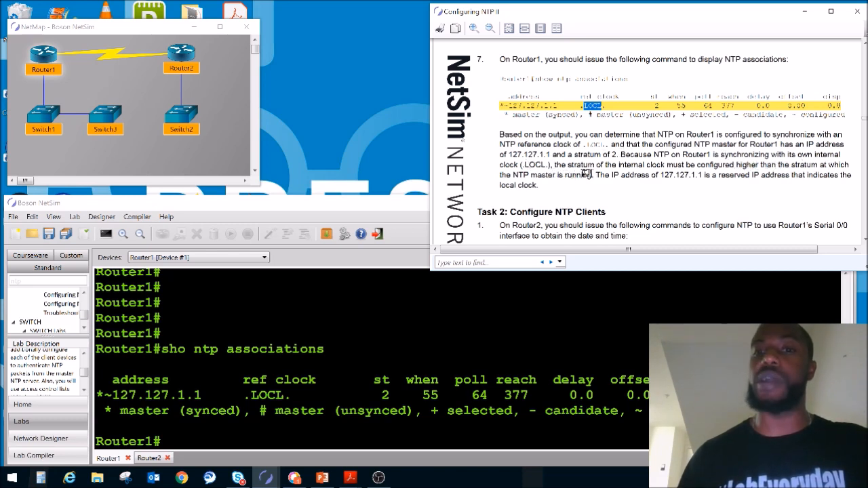
{"action": "mouse_move", "coordinate": [662, 168]}
{"action": "left_mouse_down"}
{"action": "mouse_move", "coordinate": [696, 174]}
{"action": "mouse_move", "coordinate": [665, 175]}
{"action": "left_mouse_up"}
{"action": "left_click", "coordinate": [701, 178]}
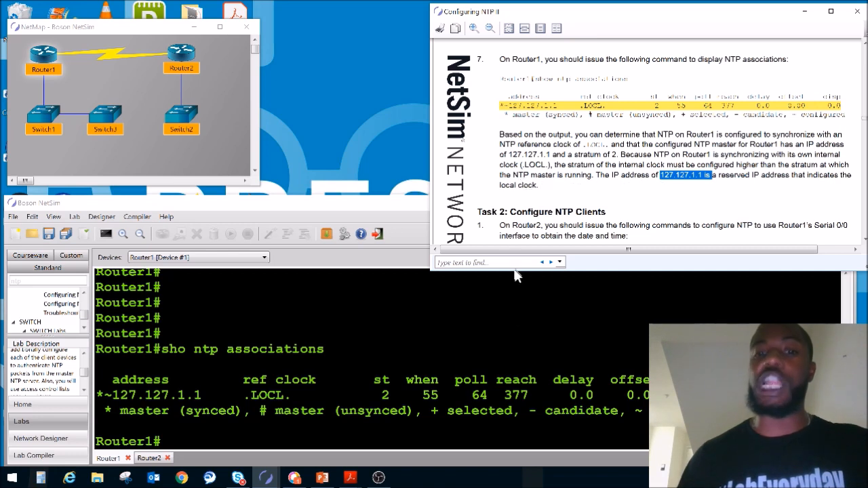
{"action": "left_click", "coordinate": [204, 394]}
{"action": "left_click_drag", "start_coordinate": [202, 394], "coordinate": [110, 388]}
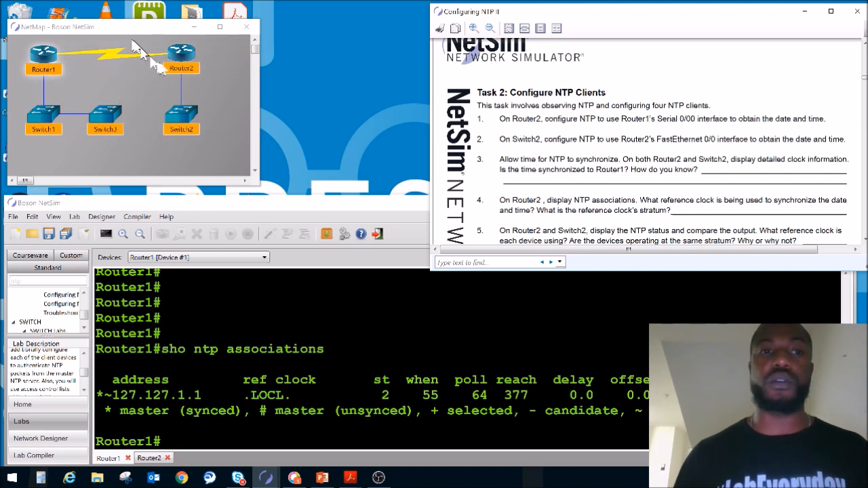
Open Router2's console and enter global configuration mode with configure terminal.
{"action": "double_click", "coordinate": [181, 55]}
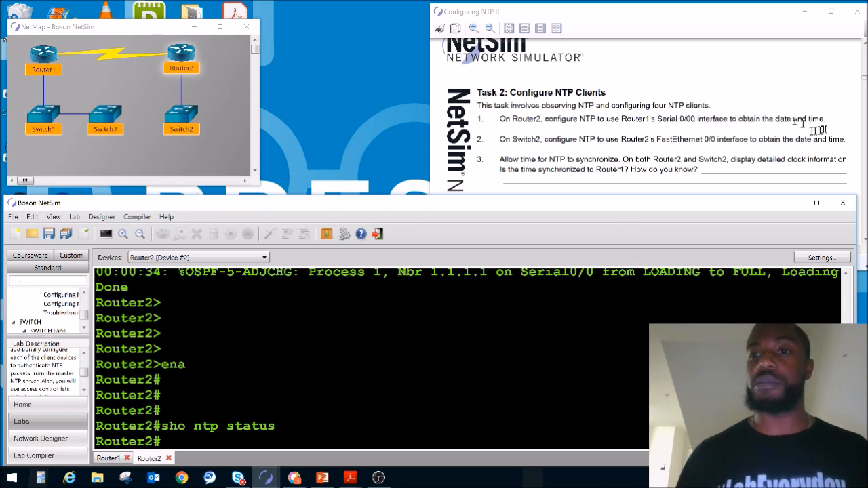
{"action": "key", "text": "Return"}
{"action": "key", "text": "Return"}
{"action": "key", "text": "Return"}
{"action": "key", "text": "Return"}
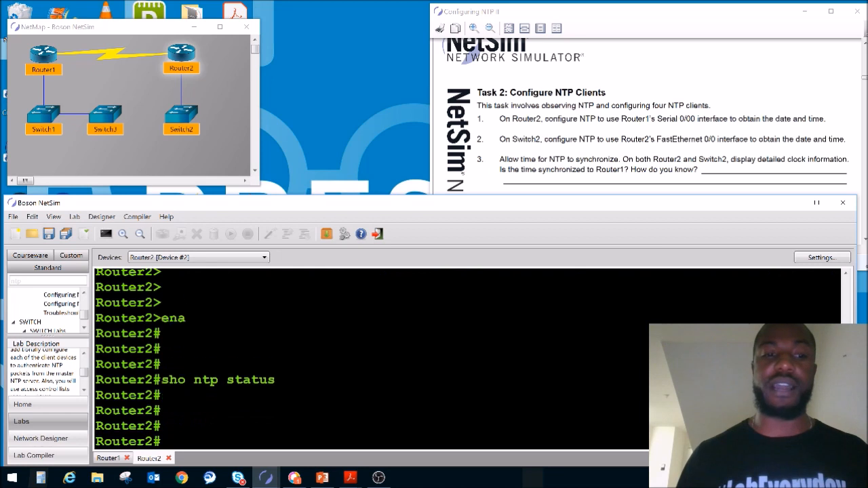
{"action": "type", "text": "configure terminal"}
{"action": "key", "text": "Return"}
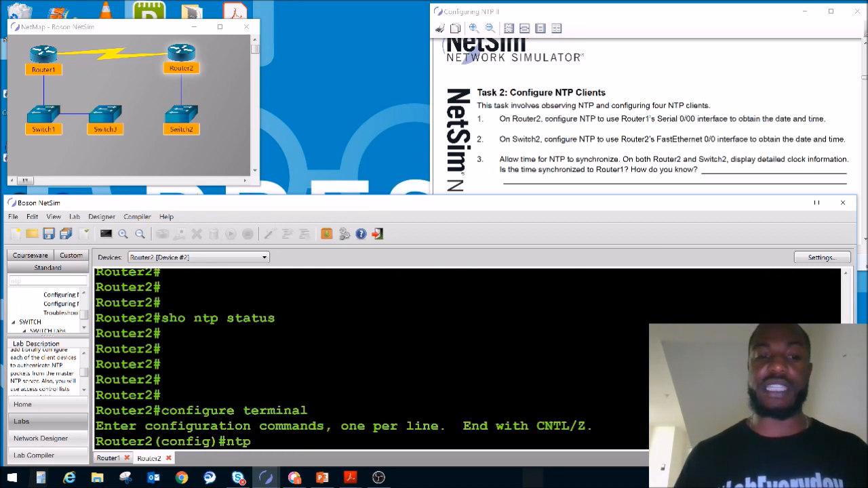
List the available ntp commands on Router2 and the arguments that ntp server accepts.
{"action": "type", "text": "ntp ?"}
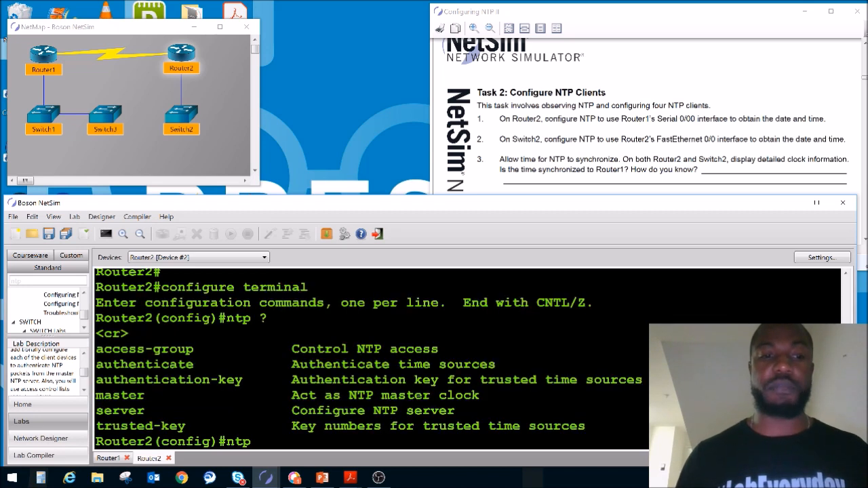
{"action": "double_click", "coordinate": [120, 395]}
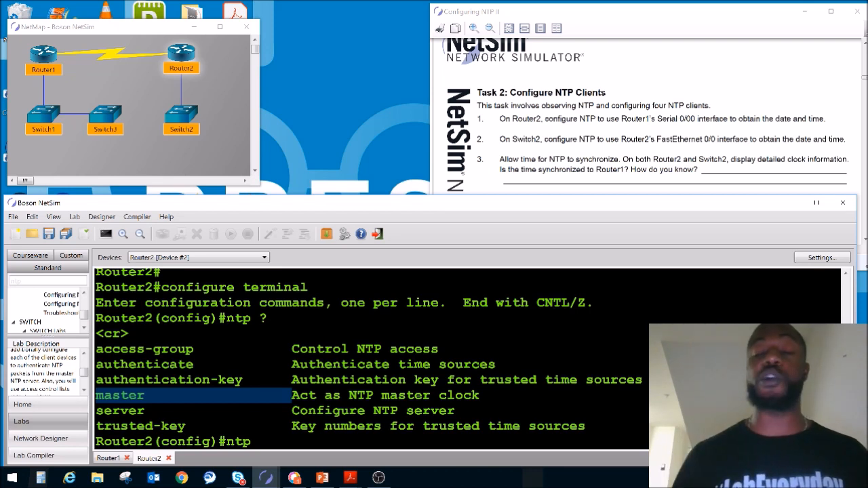
{"action": "left_click", "coordinate": [369, 438]}
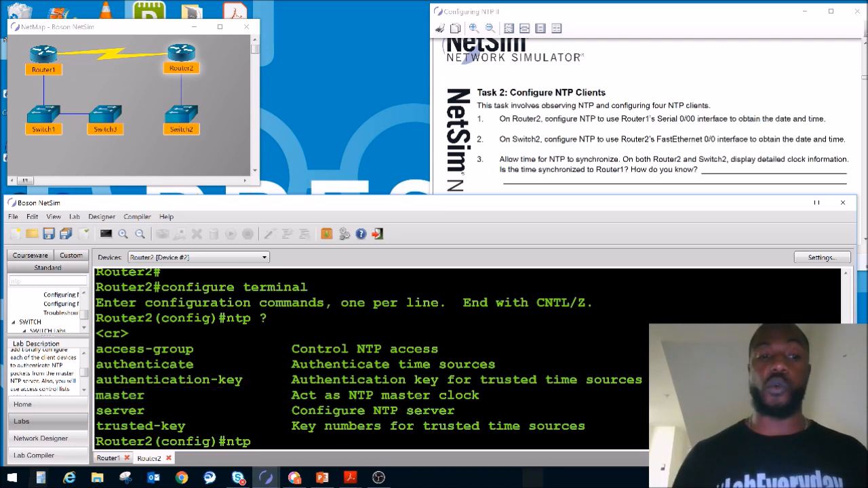
{"action": "type", "text": "rver ?"}
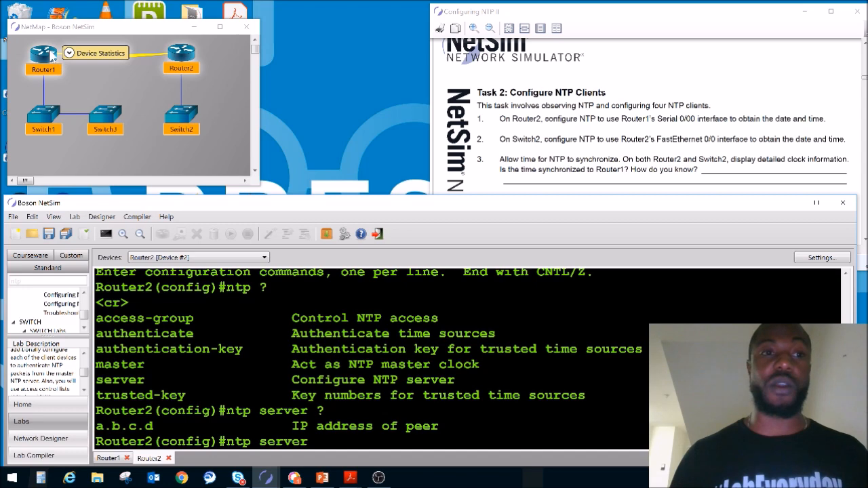
Look up the IP address of Router1's Serial 0/0 interface with sho ip inter brief.
{"action": "left_click_drag", "start_coordinate": [657, 118], "coordinate": [728, 119]}
{"action": "left_click", "coordinate": [52, 68]}
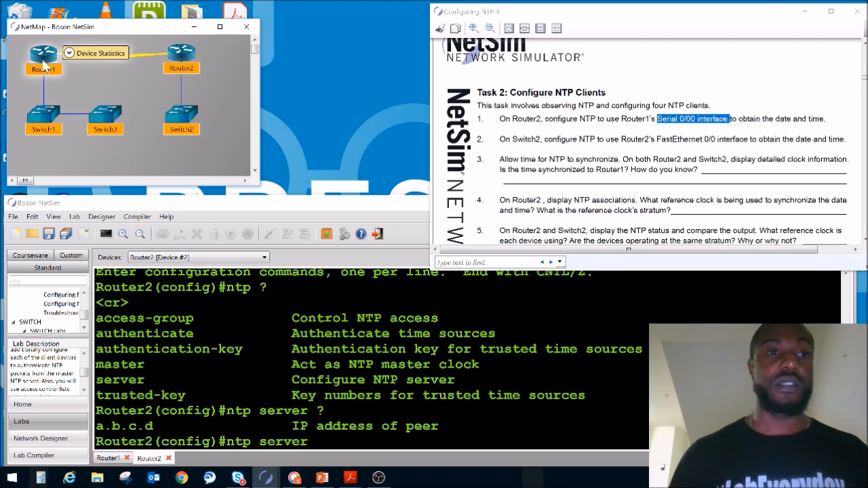
{"action": "double_click", "coordinate": [52, 69]}
{"action": "key", "text": "Return"}
{"action": "key", "text": "Return"}
{"action": "key", "text": "Return"}
{"action": "type", "text": "sho ip inter brief"}
{"action": "key", "text": "Return"}
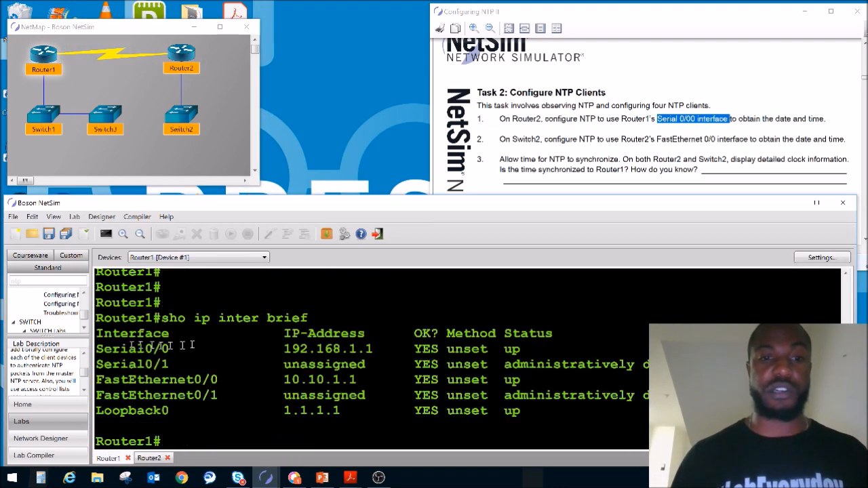
{"action": "left_click_drag", "start_coordinate": [381, 349], "coordinate": [287, 349]}
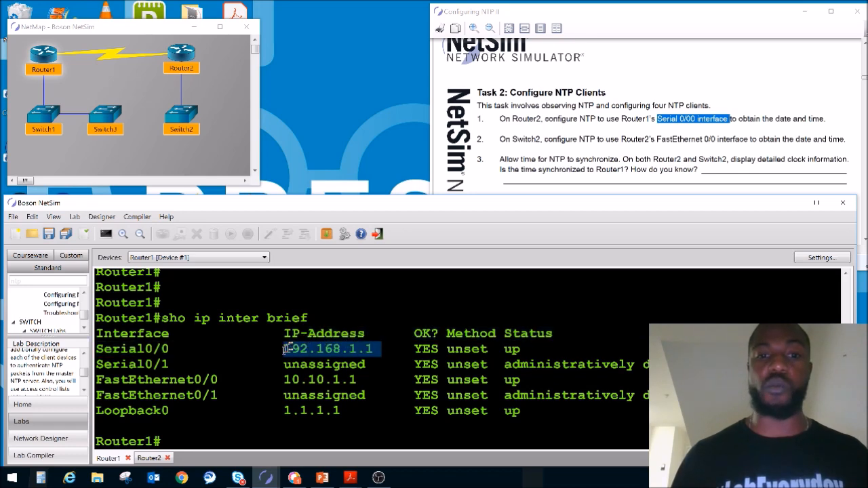
Configure Router2 to get its time from Router1's serial interface with ntp server 192.168.1.1.
{"action": "double_click", "coordinate": [181, 55]}
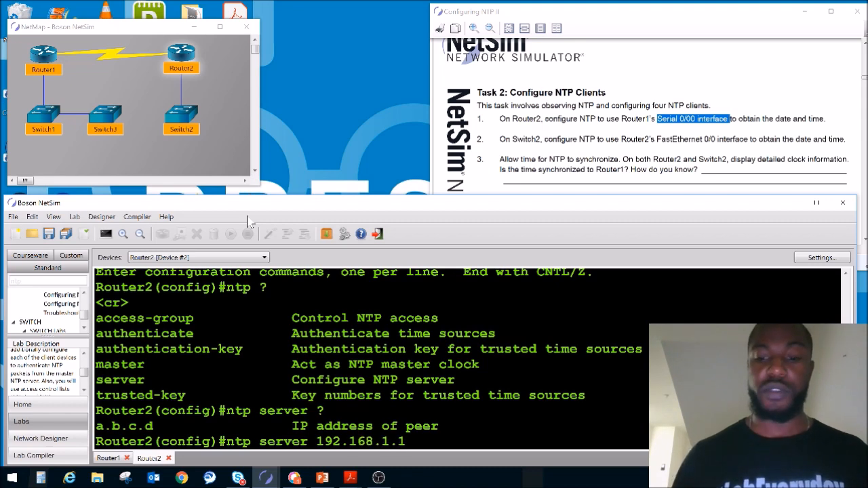
{"action": "type", "text": "?"}
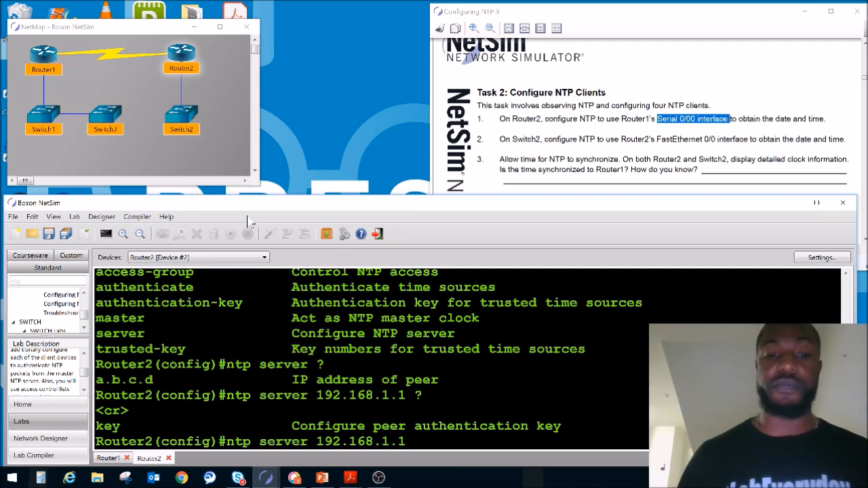
{"action": "key", "text": "Return"}
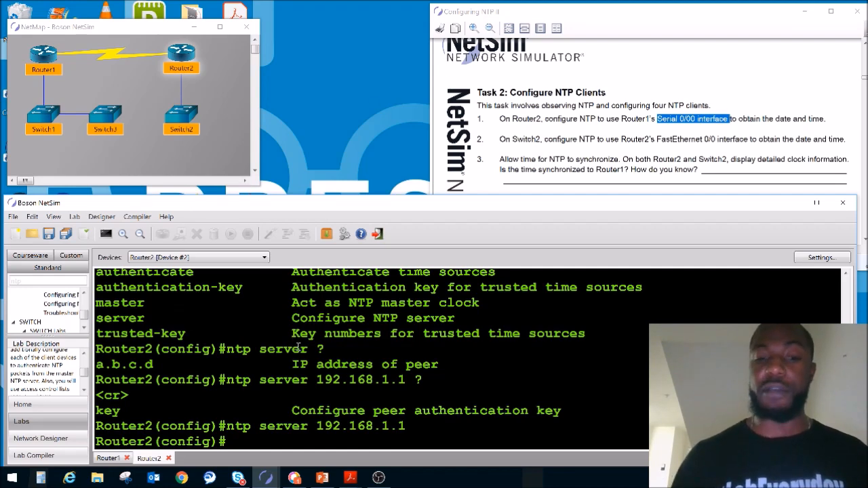
{"action": "key", "text": "Return"}
{"action": "key", "text": "Return"}
{"action": "key", "text": "Return"}
{"action": "key", "text": "Return"}
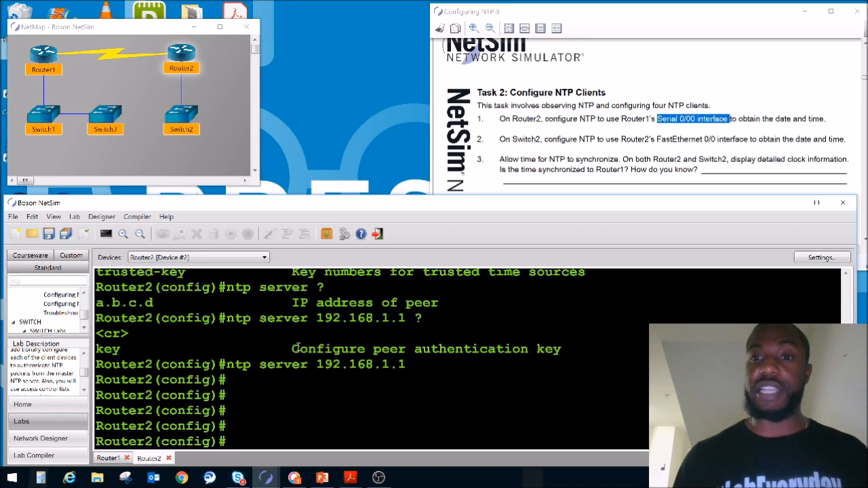
Leave global configuration mode on Router2 and return to privileged EXEC mode.
{"action": "key", "text": "BackSpace"}
{"action": "key", "text": "ctrl+z"}
{"action": "key", "text": "Return"}
{"action": "key", "text": "Return"}
{"action": "key", "text": "Return"}
{"action": "key", "text": "Return"}
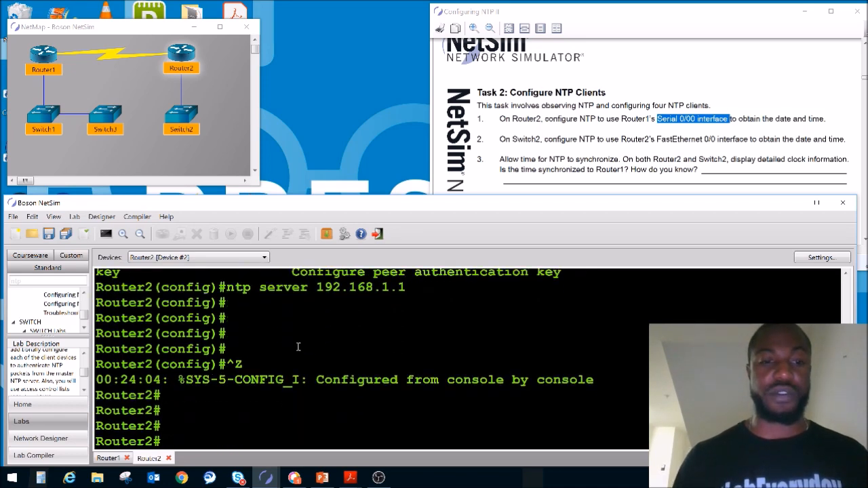
Display Router2's current date and time with sho clock and examine the date.
{"action": "type", "text": "sho clock"}
{"action": "key", "text": "Return"}
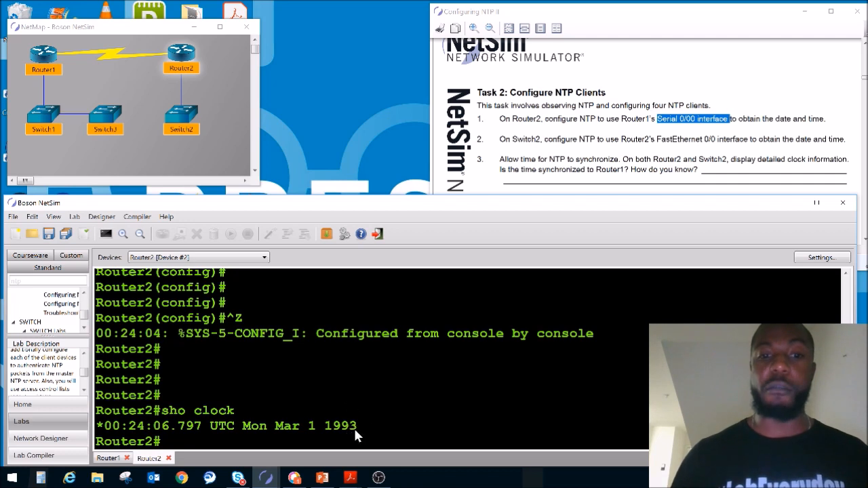
{"action": "left_click_drag", "start_coordinate": [278, 426], "coordinate": [380, 440]}
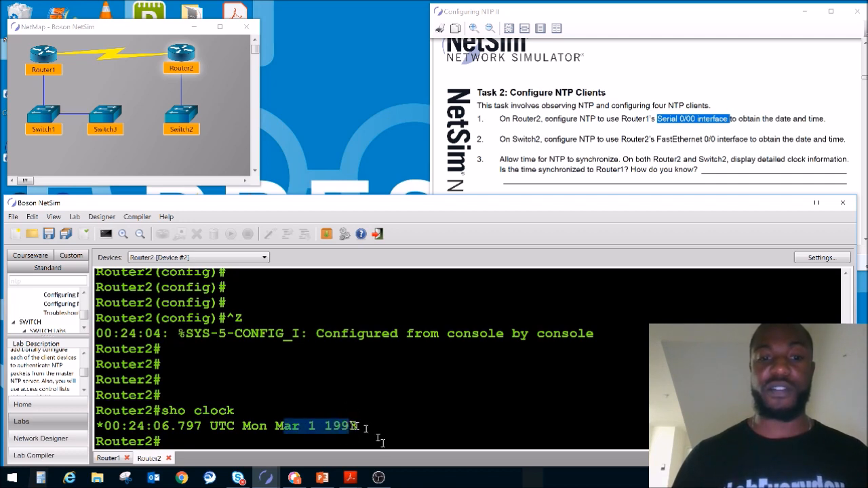
{"action": "left_click", "coordinate": [350, 427]}
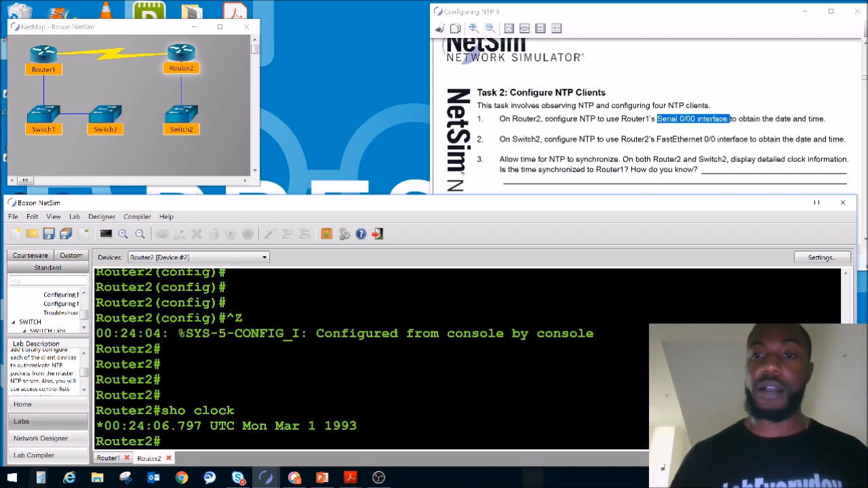
Repeat sho clock on Router2 several times to check whether its clock has synchronized with Router1.
{"action": "key", "text": "Up"}
{"action": "key", "text": "Return"}
{"action": "key", "text": "Up"}
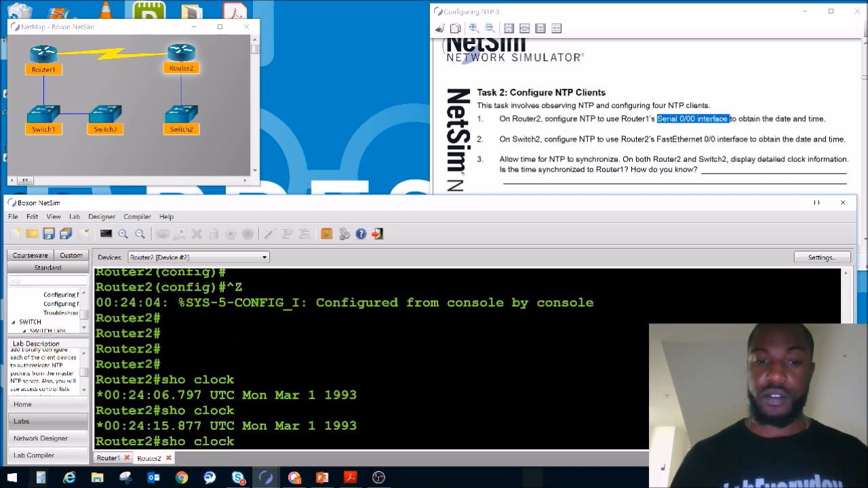
{"action": "key", "text": "Return"}
{"action": "key", "text": "Up"}
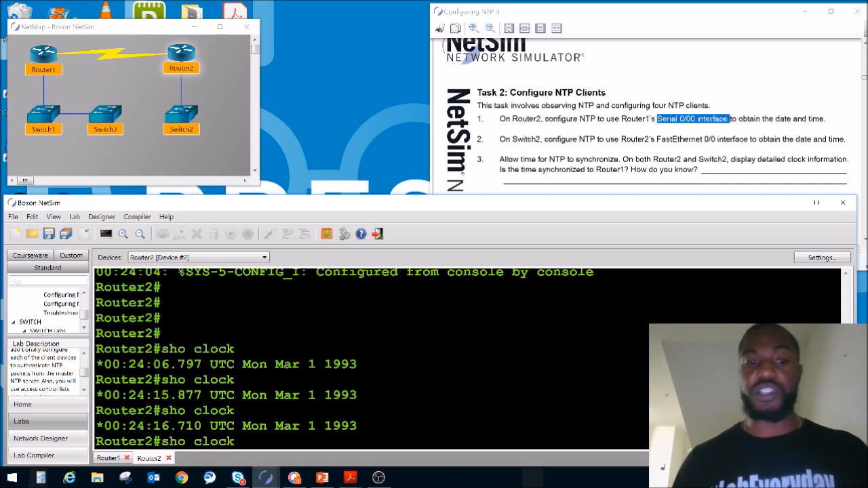
{"action": "key", "text": "Return"}
{"action": "key", "text": "Up"}
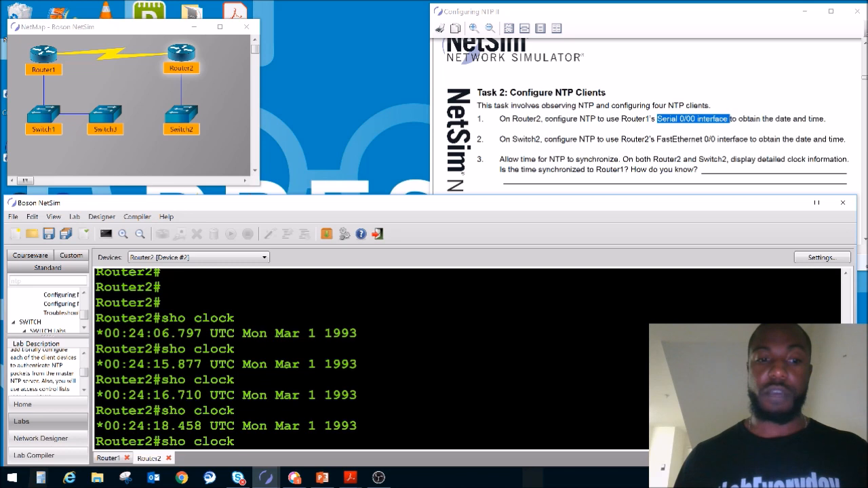
{"action": "key", "text": "Return"}
{"action": "key", "text": "Up"}
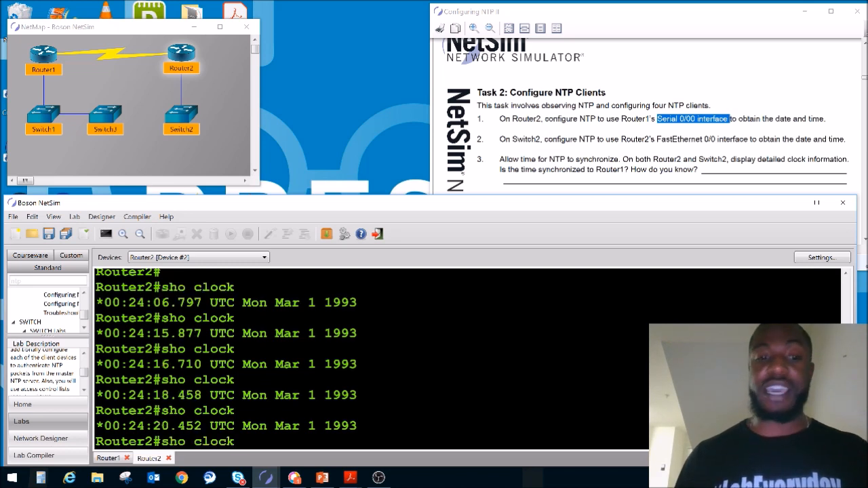
{"action": "key", "text": "Return"}
{"action": "key", "text": "Up"}
{"action": "key", "text": "Return"}
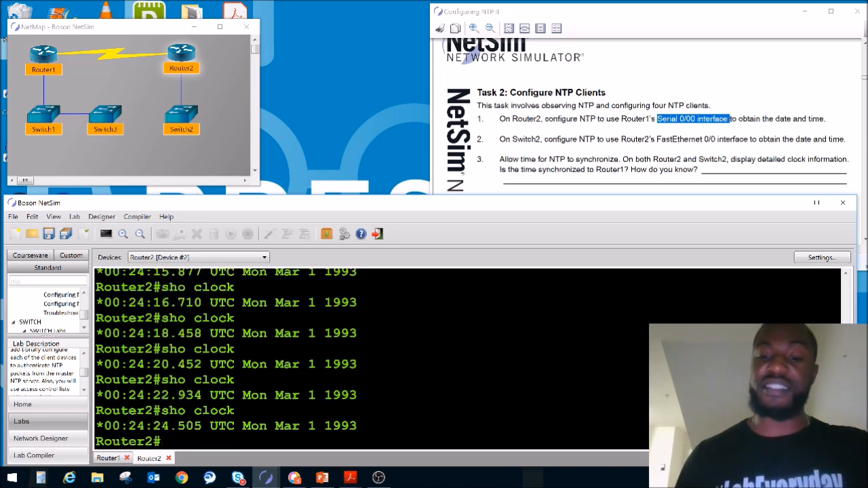
Rerun sho clock on Router2 two more times to see whether its date has changed to Router1's.
{"action": "key", "text": "Up"}
{"action": "key", "text": "Return"}
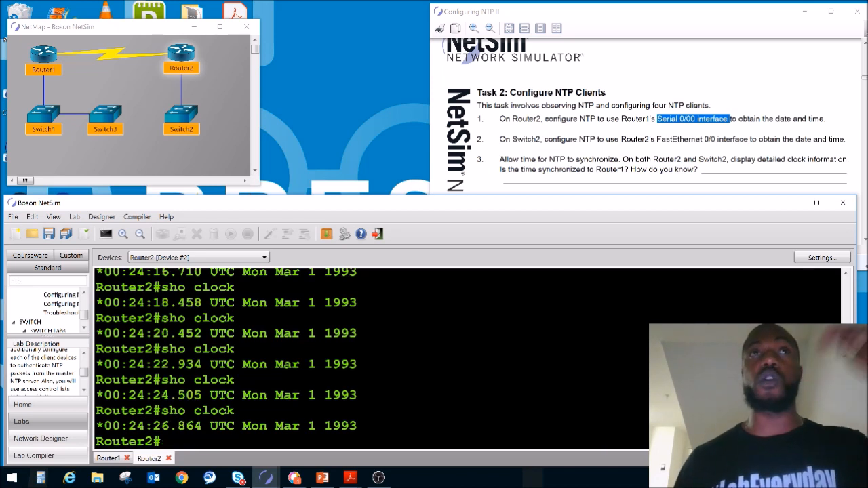
{"action": "key", "text": "Up"}
{"action": "key", "text": "Return"}
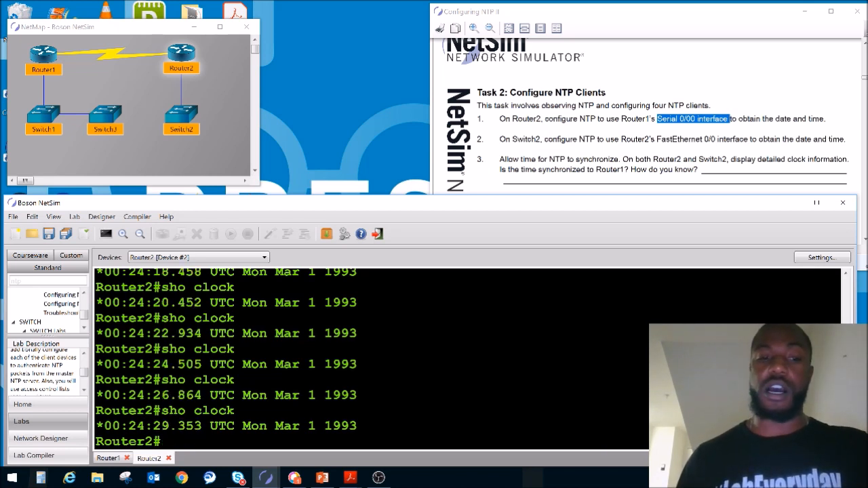
{"action": "key", "text": "Up"}
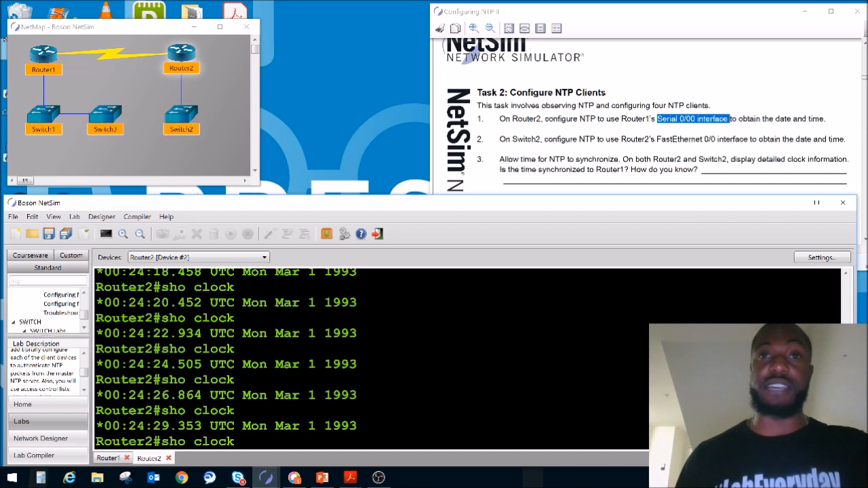
{"action": "key", "text": "Up"}
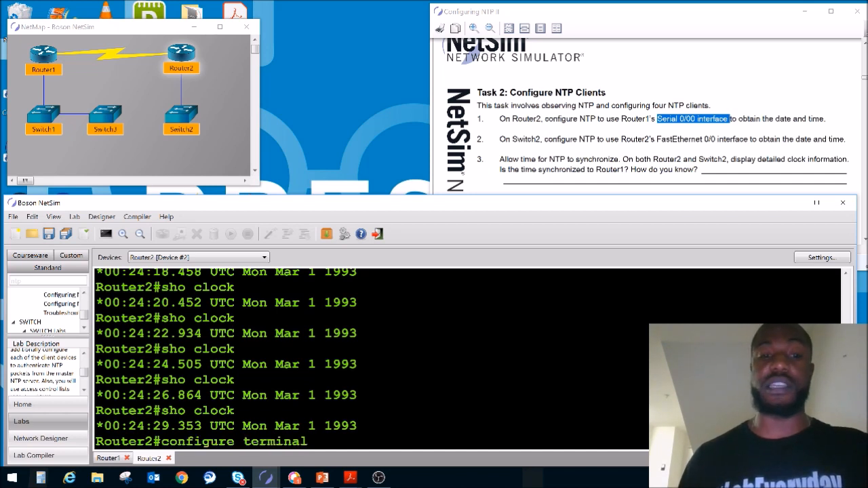
{"action": "key", "text": "Return"}
{"action": "key", "text": "ctrl+z"}
Rerun sho clock at Router2's privileged EXEC prompt until its time is synchronized with Router1.
{"action": "key", "text": "Up"}
{"action": "key", "text": "Up"}
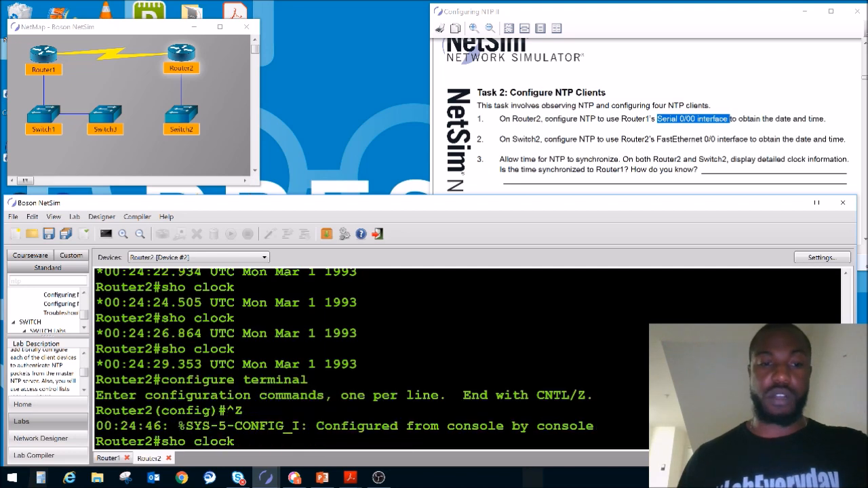
{"action": "key", "text": "Return"}
{"action": "key", "text": "Up"}
{"action": "key", "text": "Return"}
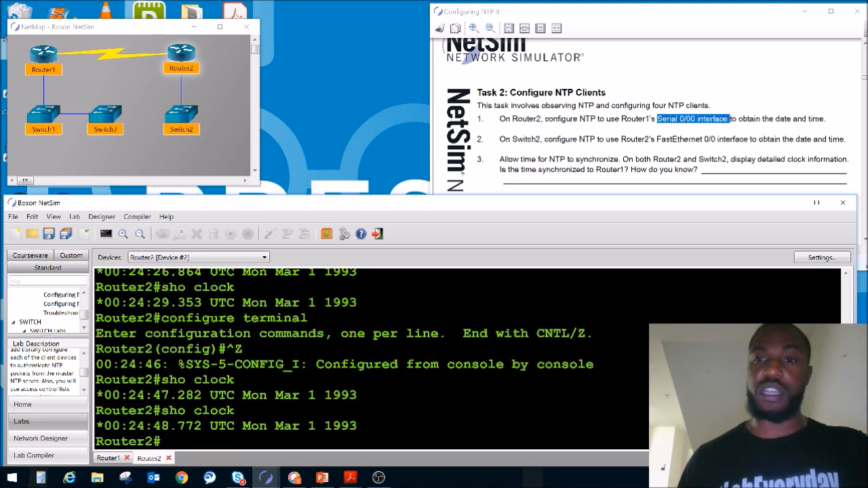
{"action": "key", "text": "Up"}
{"action": "key", "text": "Return"}
{"action": "key", "text": "Up"}
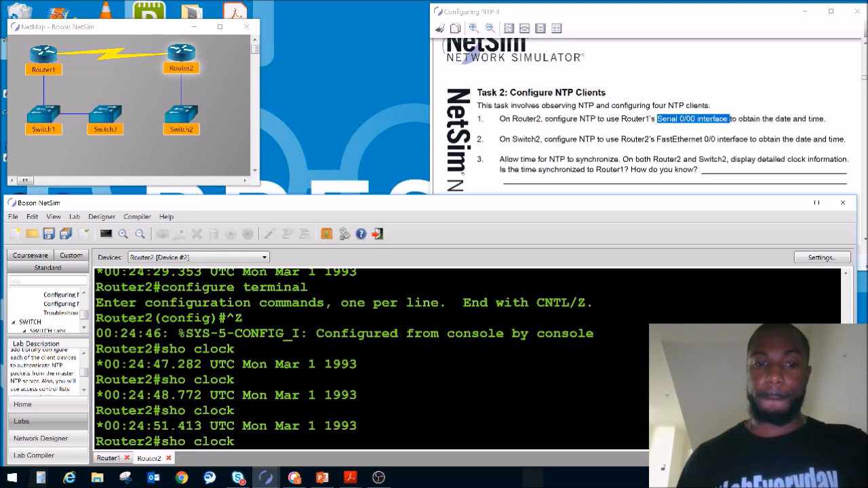
{"action": "key", "text": "Return"}
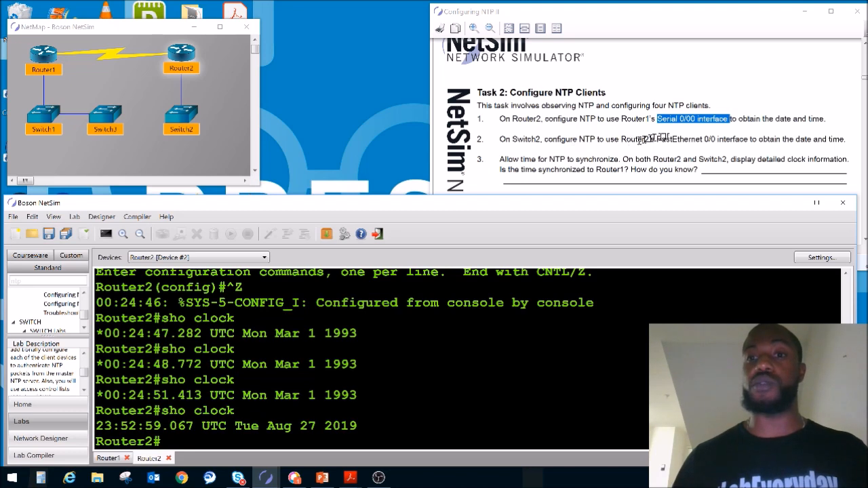
Display Router2's interface addresses with sho ip inter brie | ex unas and find the FastEthernet0/0 IP address.
{"action": "double_click", "coordinate": [181, 115]}
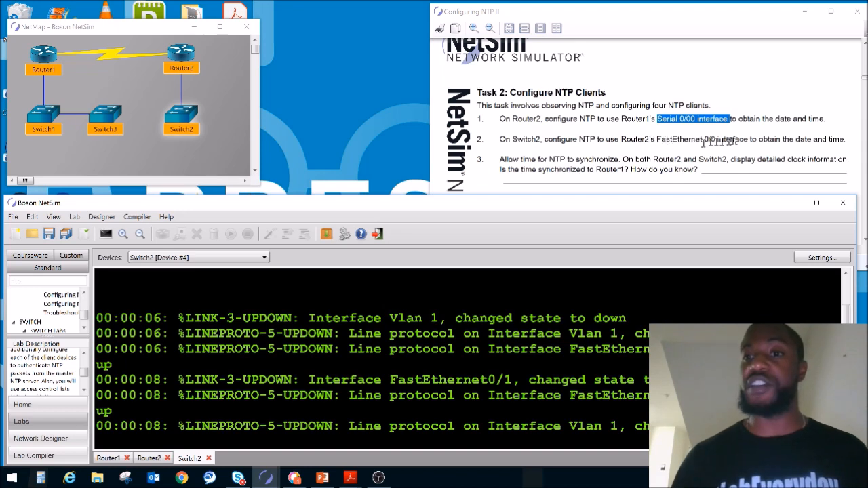
{"action": "double_click", "coordinate": [181, 54]}
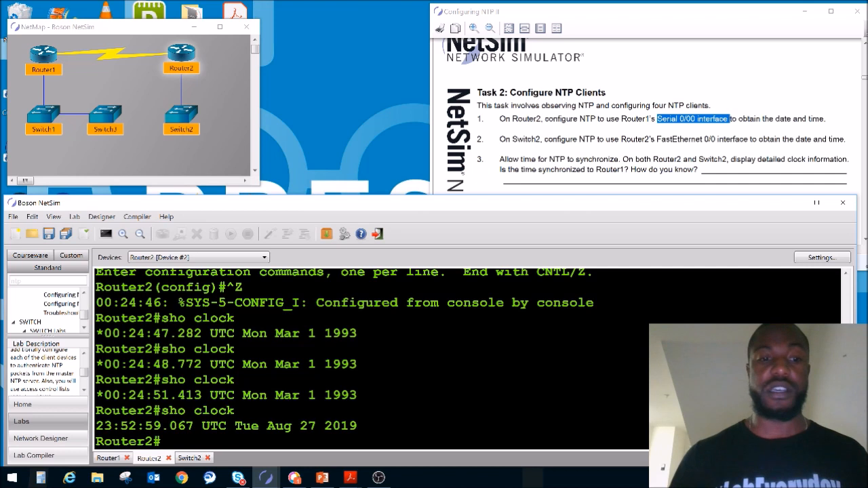
{"action": "key", "text": "Return"}
{"action": "key", "text": "Return"}
{"action": "key", "text": "Return"}
{"action": "type", "text": "sho ip inter b"}
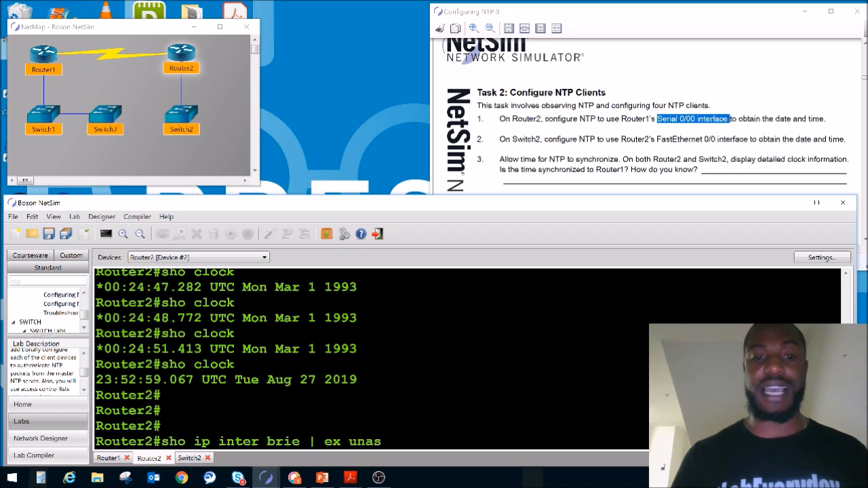
{"action": "type", "text": "rie | ex unas"}
{"action": "key", "text": "Return"}
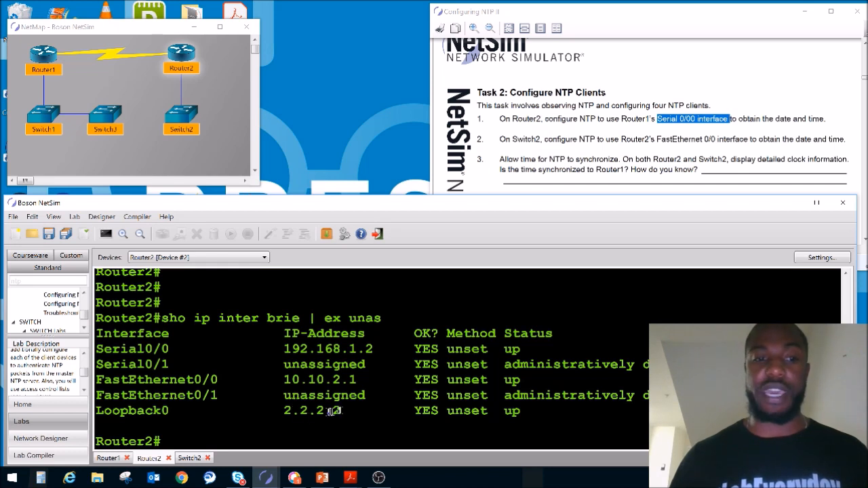
{"action": "left_click_drag", "start_coordinate": [363, 382], "coordinate": [282, 383]}
Open Switch2's console and enter global configuration mode with ena and configure terminal.
{"action": "double_click", "coordinate": [175, 122]}
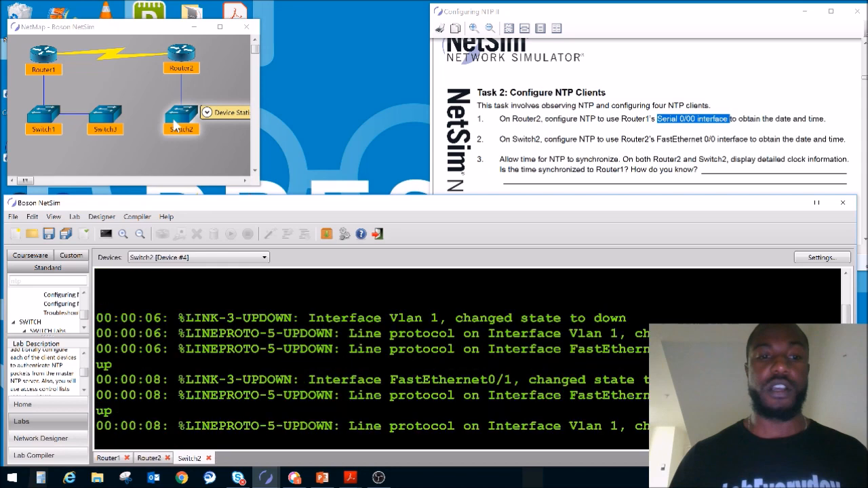
{"action": "key", "text": "Return"}
{"action": "key", "text": "Return"}
{"action": "key", "text": "Return"}
{"action": "key", "text": "Return"}
{"action": "key", "text": "Return"}
{"action": "key", "text": "Return"}
{"action": "key", "text": "Return"}
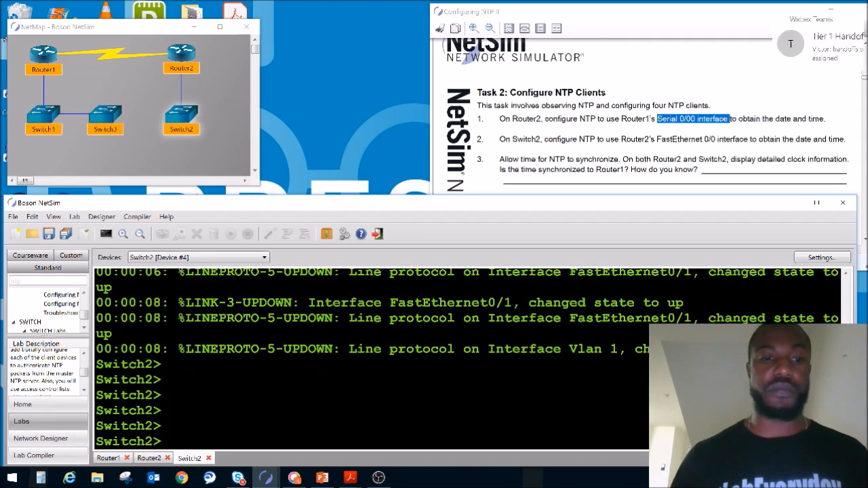
{"action": "type", "text": "ena"}
{"action": "key", "text": "Return"}
{"action": "type", "text": "configure terminal"}
{"action": "key", "text": "Return"}
Configure Switch2 to get its time from Router2's FastEthernet 0/0 interface with ntp server 10.10.2.1.
{"action": "type", "text": "ntp server"}
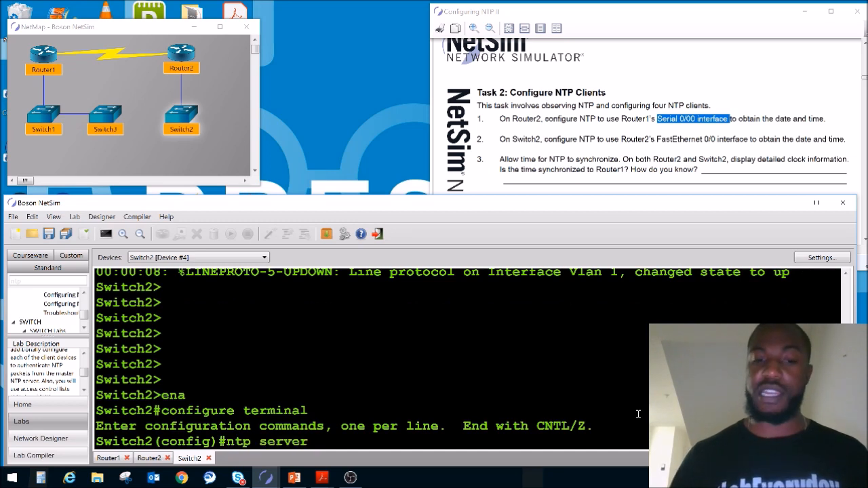
{"action": "type", "text": " ?"}
{"action": "type", "text": "10.10."}
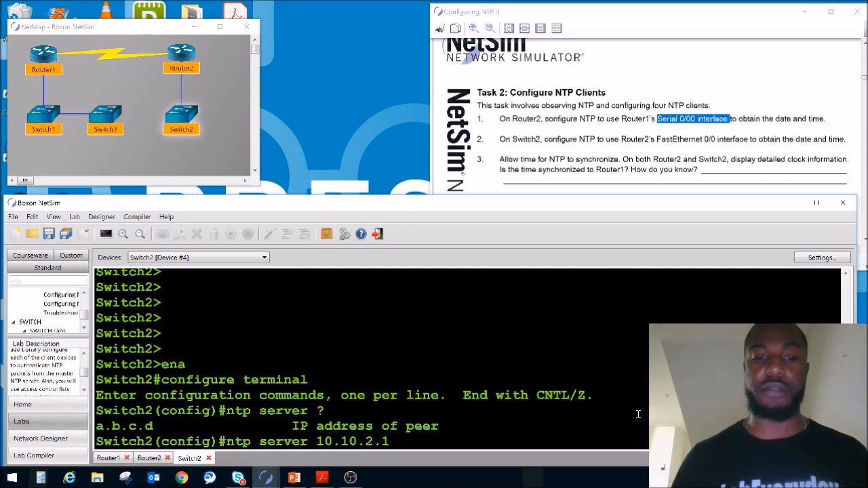
{"action": "type", "text": "2.1"}
{"action": "key", "text": "Return"}
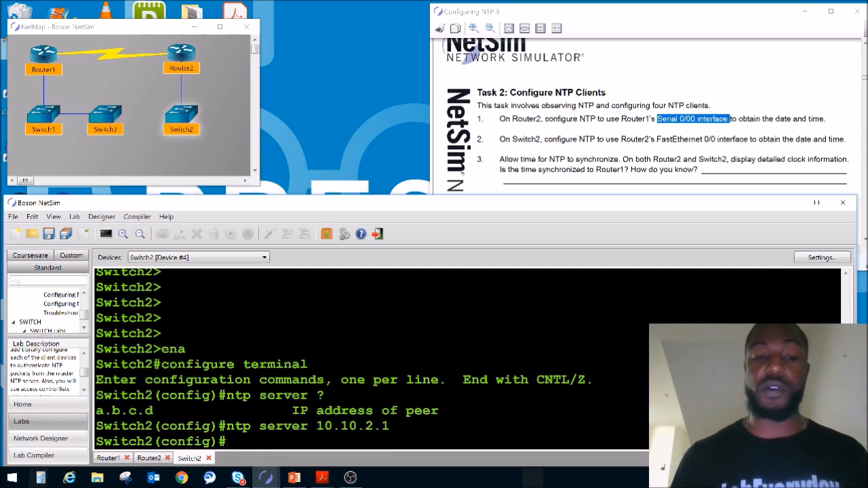
Leave global configuration mode on Switch2 and return to privileged EXEC mode.
{"action": "key", "text": "Return"}
{"action": "key", "text": "Return"}
{"action": "key", "text": "Return"}
{"action": "key", "text": "Return"}
{"action": "key", "text": "ctrl+z"}
Check Switch2's time several times with sho clock and read the Task 2 synchronization questions in the lab document.
{"action": "key", "text": "Return"}
{"action": "key", "text": "Return"}
{"action": "key", "text": "Return"}
{"action": "type", "text": "sho clock"}
{"action": "key", "text": "Return"}
{"action": "key", "text": "Up"}
{"action": "key", "text": "Return"}
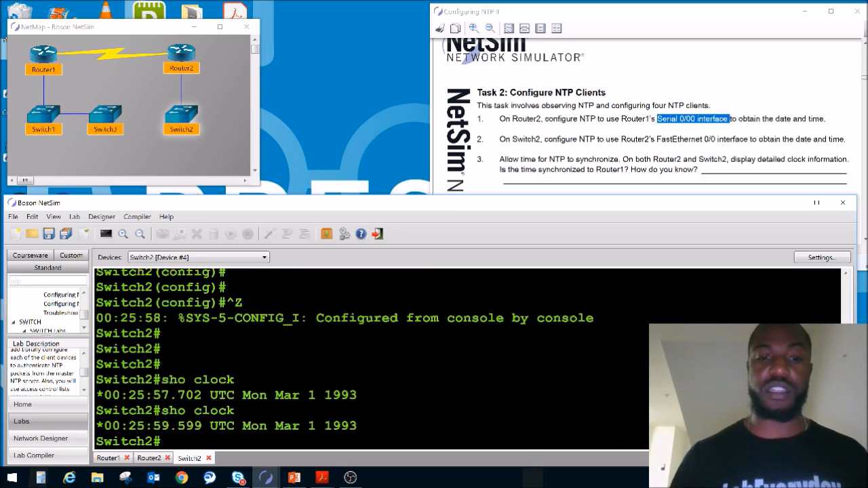
{"action": "left_click", "coordinate": [528, 158]}
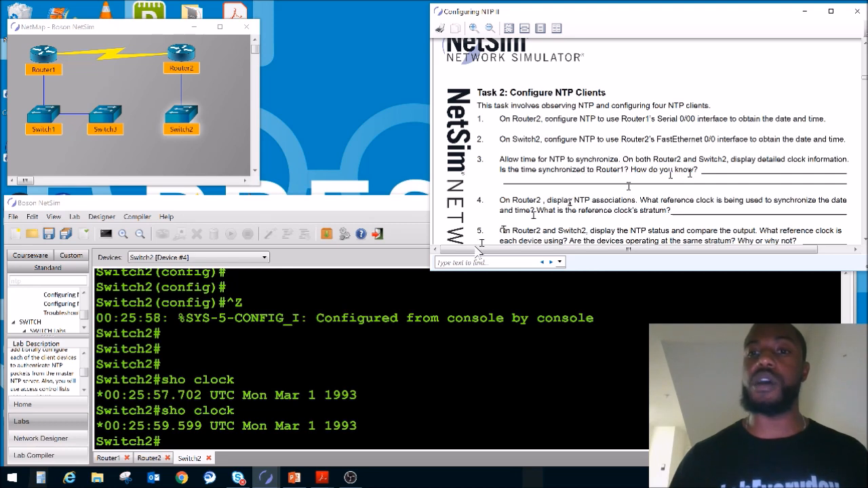
{"action": "left_click", "coordinate": [395, 336]}
{"action": "mouse_move", "coordinate": [179, 53]}
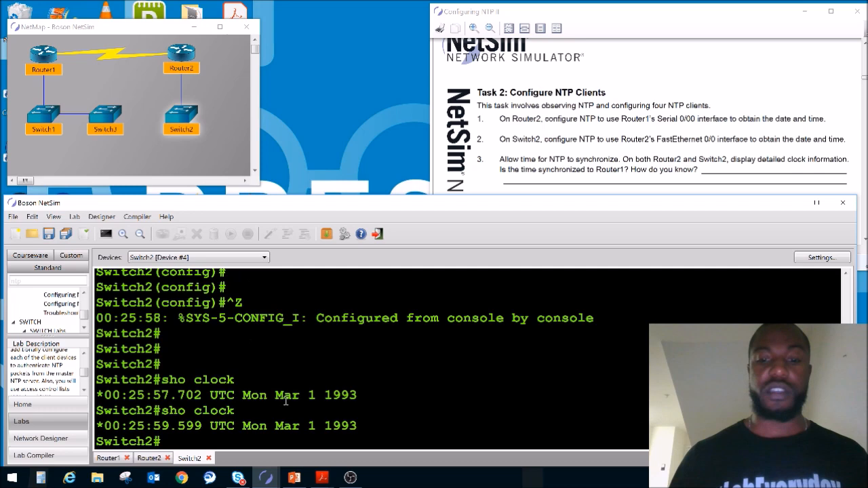
{"action": "key", "text": "Up"}
{"action": "key", "text": "Return"}
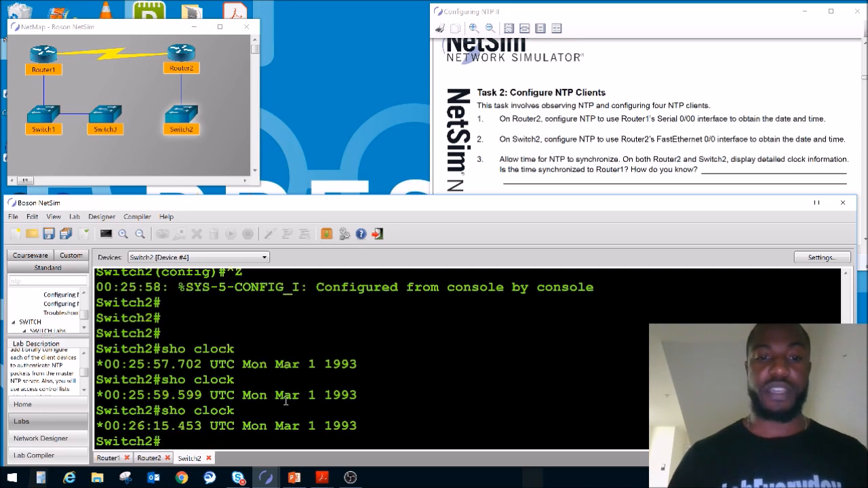
Switch to Router2's console and display its current date and time with sho clock.
{"action": "double_click", "coordinate": [183, 62]}
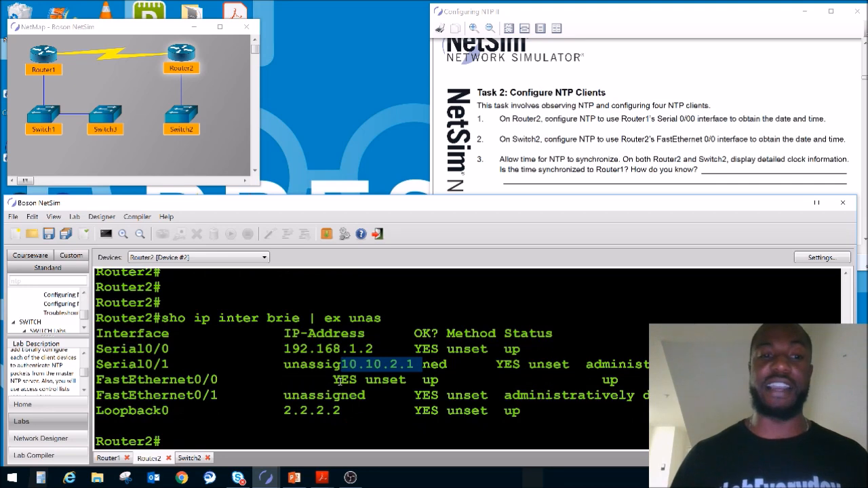
{"action": "left_click", "coordinate": [327, 377]}
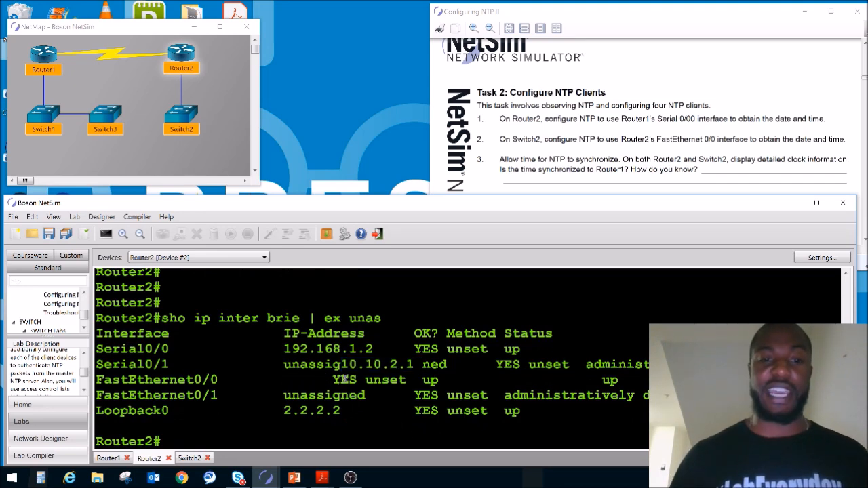
{"action": "key", "text": "Return"}
{"action": "key", "text": "Return"}
{"action": "key", "text": "Return"}
{"action": "key", "text": "Return"}
{"action": "key", "text": "Return"}
{"action": "type", "text": "sho cl"}
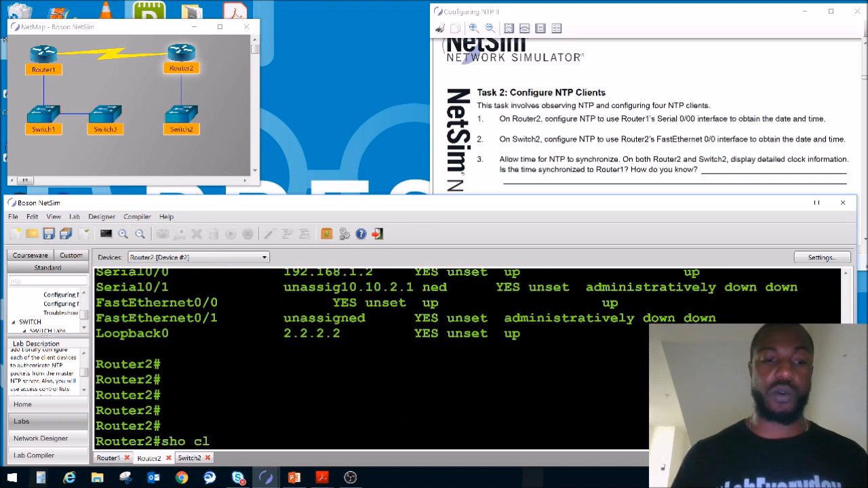
{"action": "type", "text": "ock"}
{"action": "key", "text": "Return"}
{"action": "key", "text": "Return"}
{"action": "key", "text": "Return"}
{"action": "key", "text": "Return"}
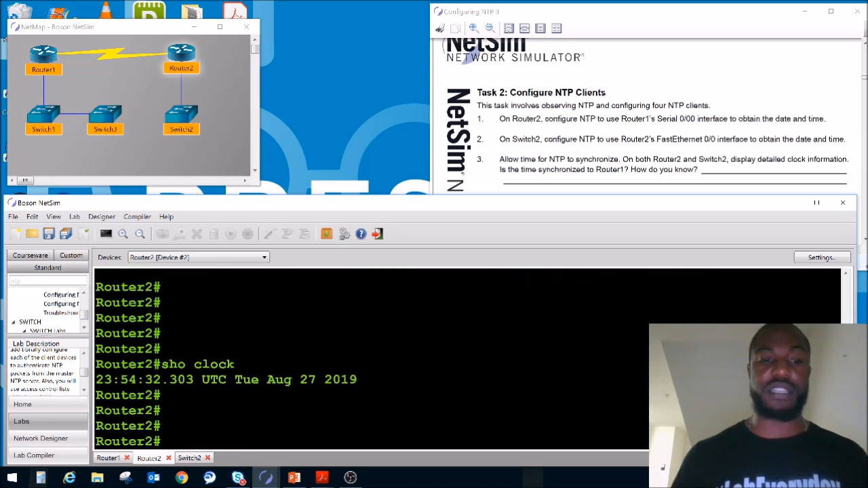
Display Router2's detailed clock information with sho clock detail and examine its time source.
{"action": "type", "text": "sho clock detail"}
{"action": "key", "text": "Return"}
{"action": "left_click_drag", "start_coordinate": [241, 425], "coordinate": [131, 415]}
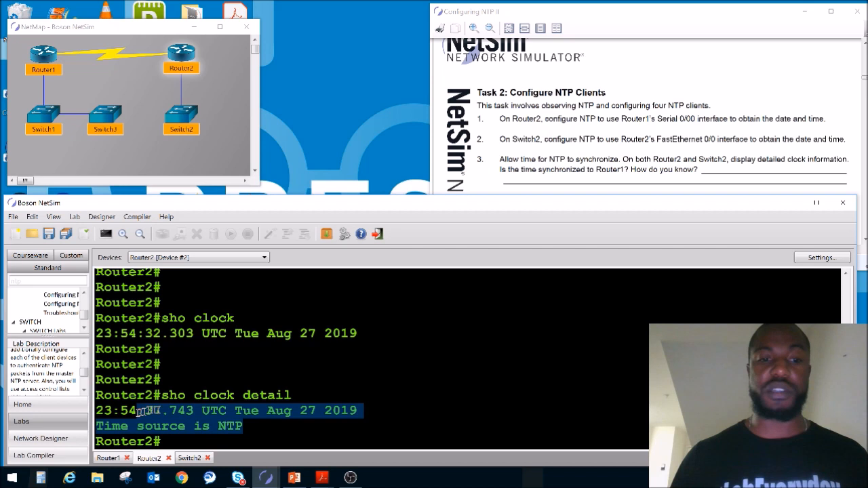
{"action": "left_click", "coordinate": [221, 412]}
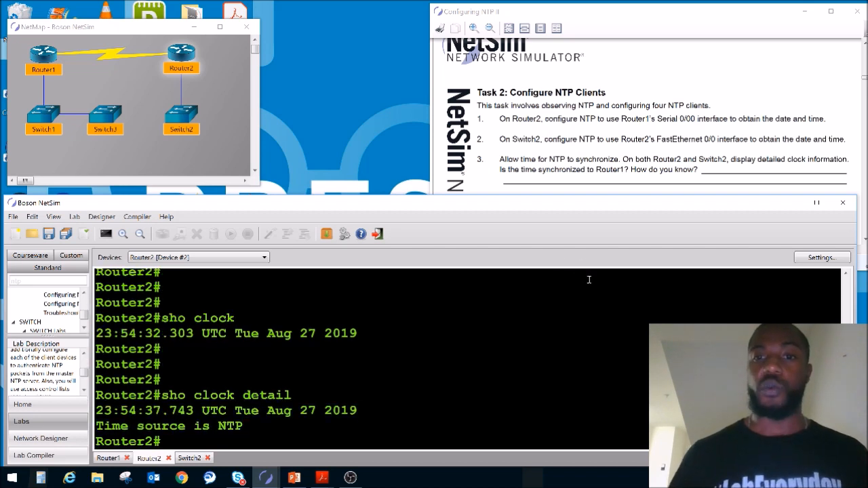
{"action": "key", "text": "Return"}
{"action": "key", "text": "Return"}
{"action": "key", "text": "Return"}
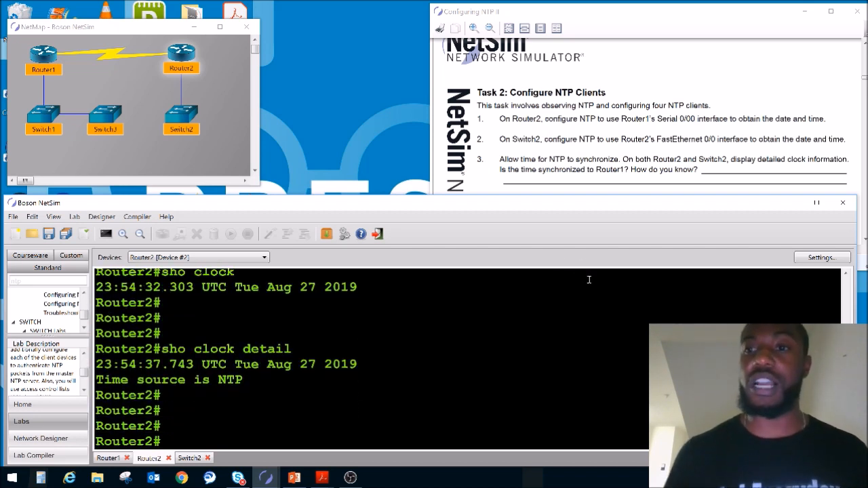
Switch to Switch2's console and display its time with sho clock and its time source with sho clock detail.
{"action": "left_click", "coordinate": [186, 122]}
{"action": "key", "text": "Up"}
{"action": "key", "text": "Return"}
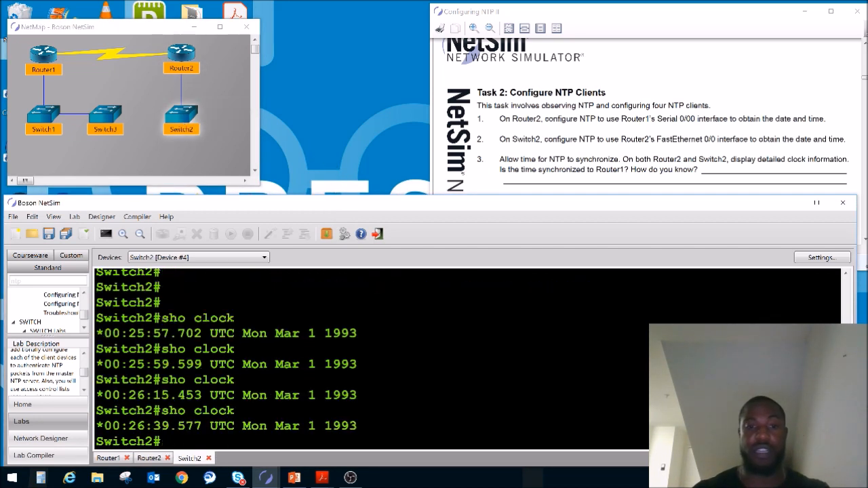
{"action": "type", "text": "sho clock detail"}
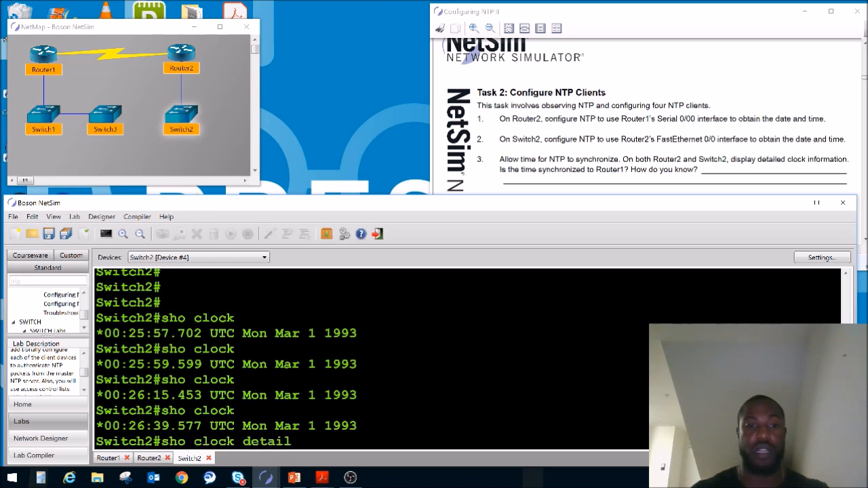
{"action": "key", "text": "Return"}
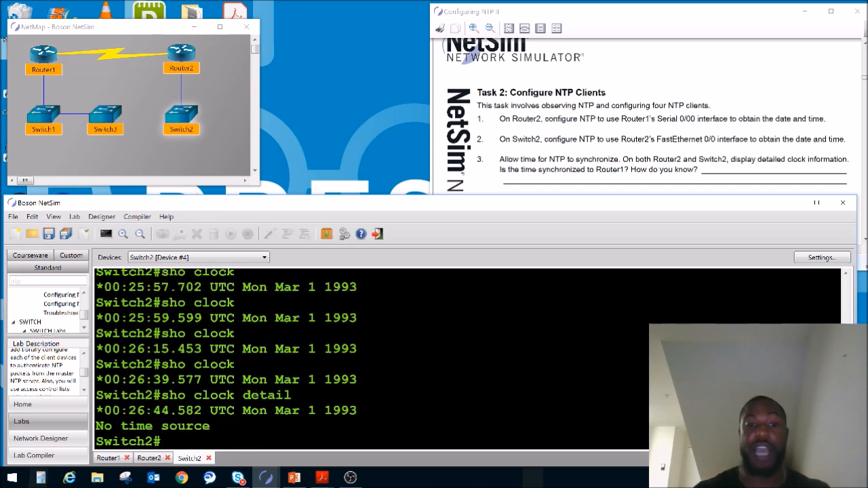
Repeat sho clock detail on Switch2 until its time source is NTP.
{"action": "key", "text": "Return"}
{"action": "key", "text": "Return"}
{"action": "key", "text": "Return"}
{"action": "key", "text": "Return"}
{"action": "key", "text": "Up"}
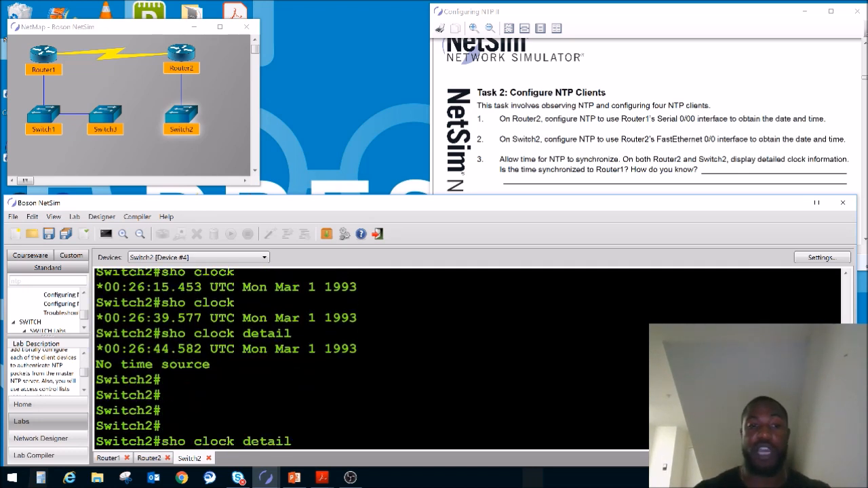
{"action": "key", "text": "Return"}
{"action": "key", "text": "Up"}
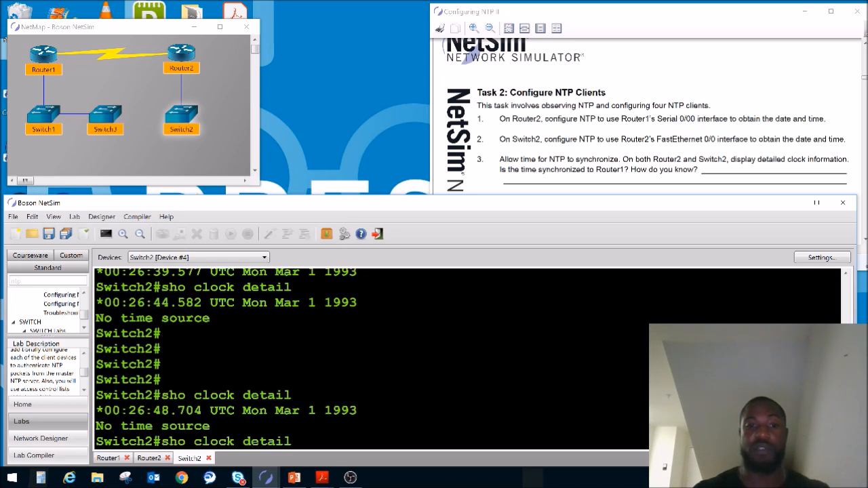
{"action": "key", "text": "Return"}
{"action": "key", "text": "Up"}
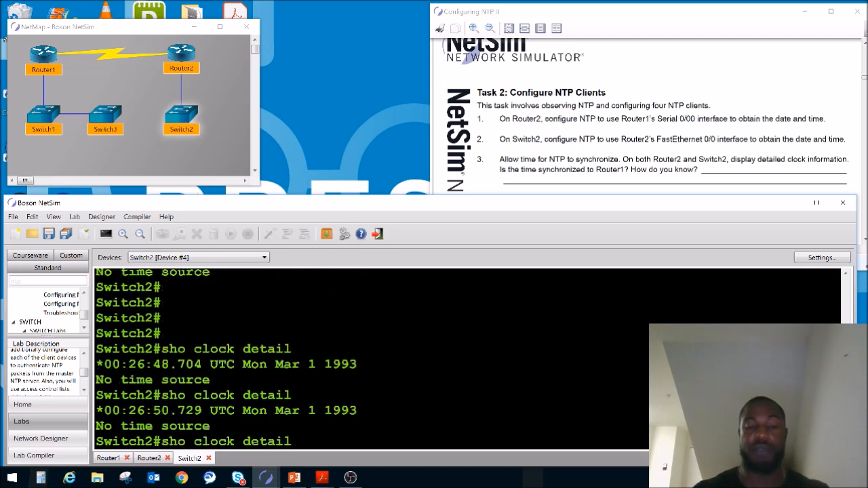
{"action": "key", "text": "Return"}
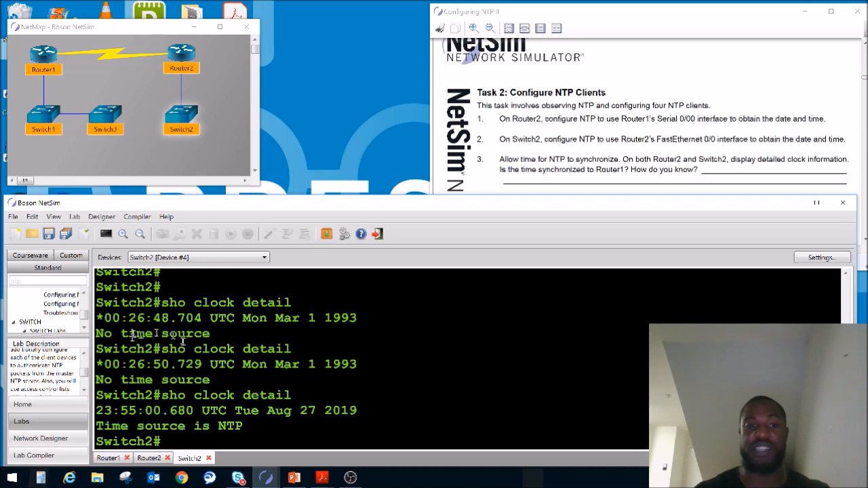
Check Switch2's time source, switch to Router2's console and display its NTP associations with sho ntp associations.
{"action": "left_click_drag", "start_coordinate": [243, 426], "coordinate": [181, 428]}
{"action": "left_click", "coordinate": [196, 424]}
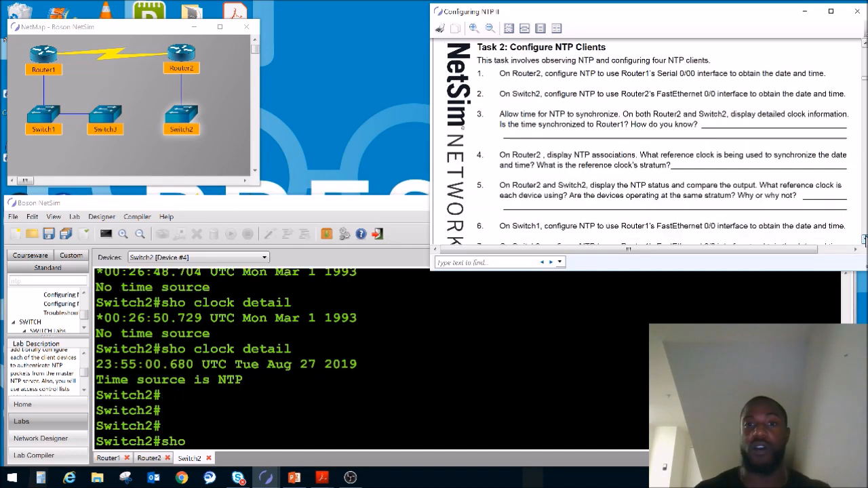
{"action": "scroll", "coordinate": [644, 143], "scroll_direction": "down", "scroll_amount": 3}
{"action": "double_click", "coordinate": [182, 51]}
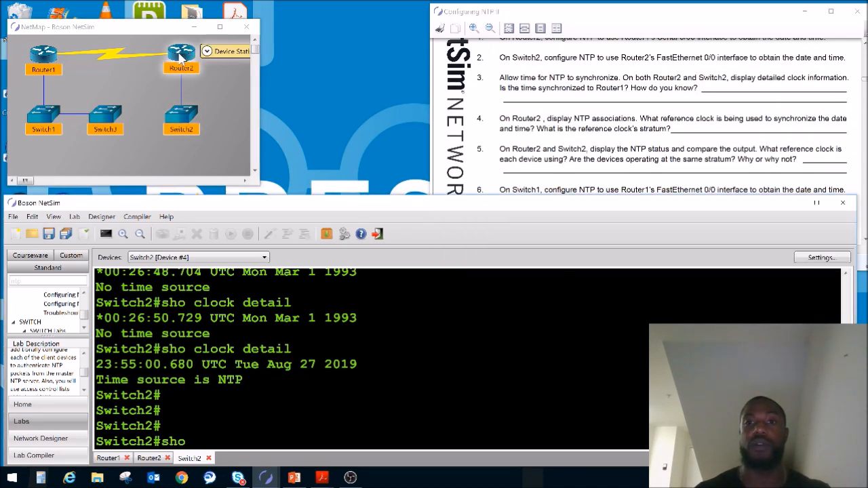
{"action": "key", "text": "Return"}
{"action": "key", "text": "Return"}
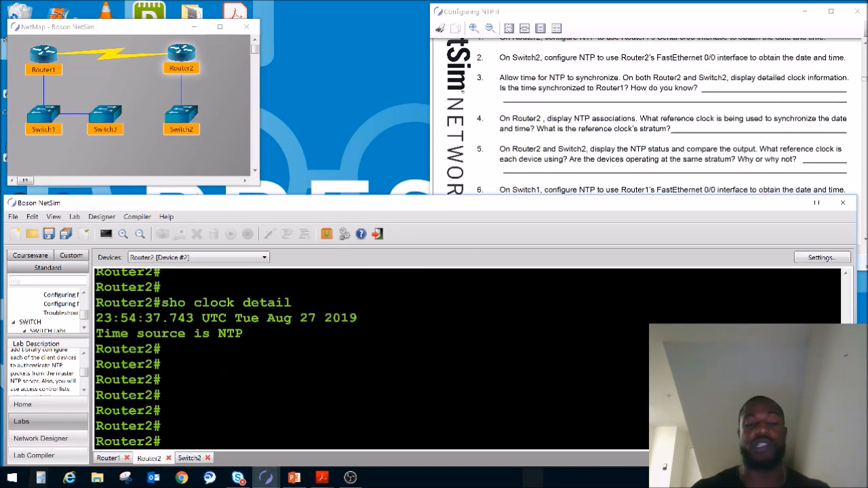
{"action": "type", "text": "sho ntp associ"}
{"action": "key", "text": "BackSpace"}
{"action": "type", "text": "ociations"}
{"action": "key", "text": "Return"}
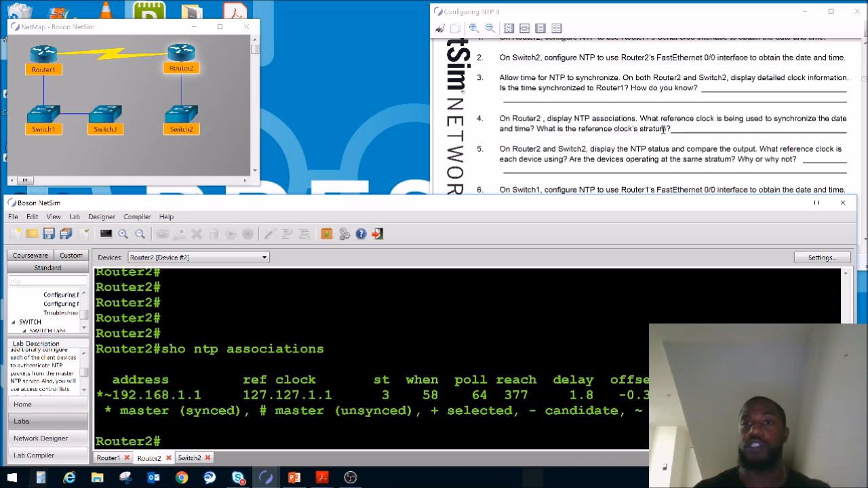
Examine the reference clock address and the meaning of the status symbols in Router2's NTP associations.
{"action": "left_click_drag", "start_coordinate": [245, 396], "coordinate": [338, 398]}
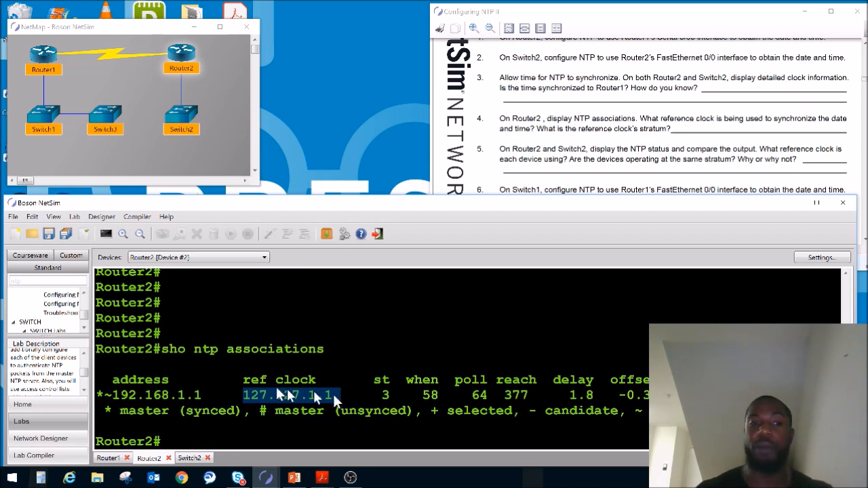
{"action": "left_click_drag", "start_coordinate": [119, 411], "coordinate": [169, 412]}
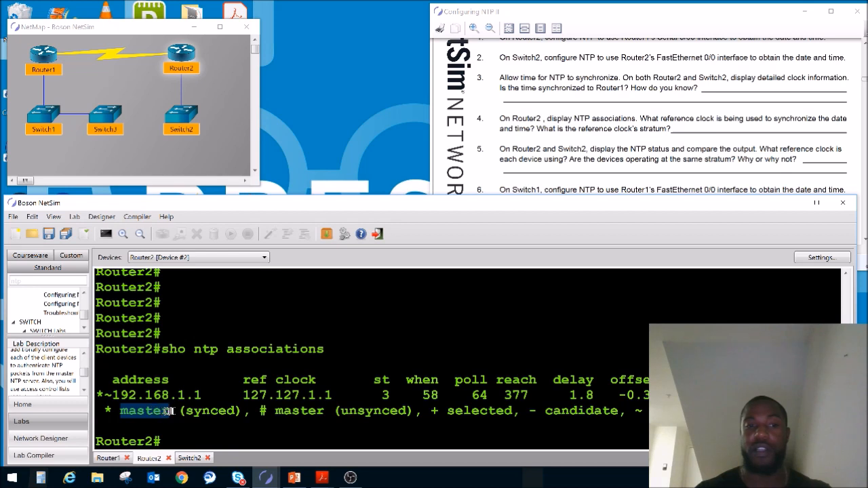
{"action": "left_click", "coordinate": [108, 394]}
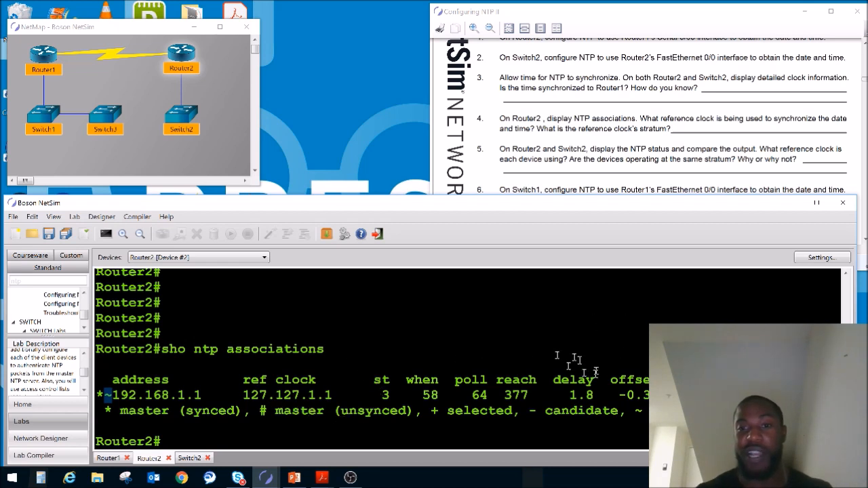
{"action": "double_click", "coordinate": [639, 411]}
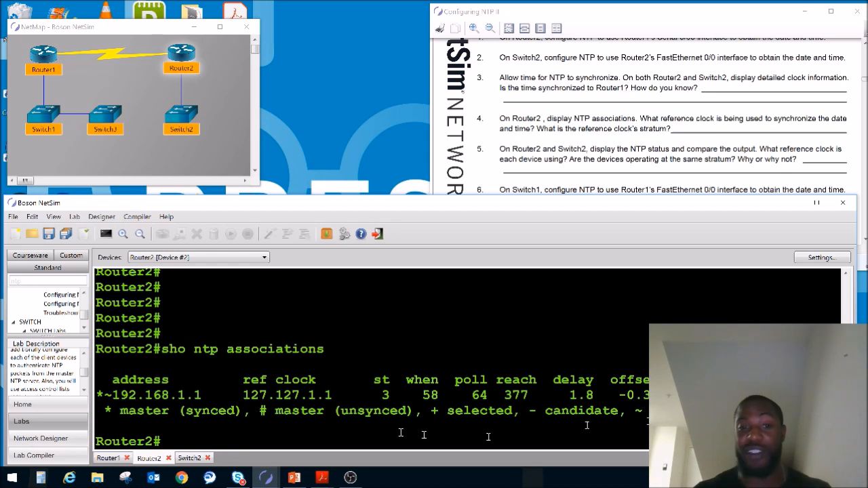
Compare the NTP server address in Router2's associations with the Serial0/0 IP address listed in Router1's console.
{"action": "left_click_drag", "start_coordinate": [167, 413], "coordinate": [203, 392]}
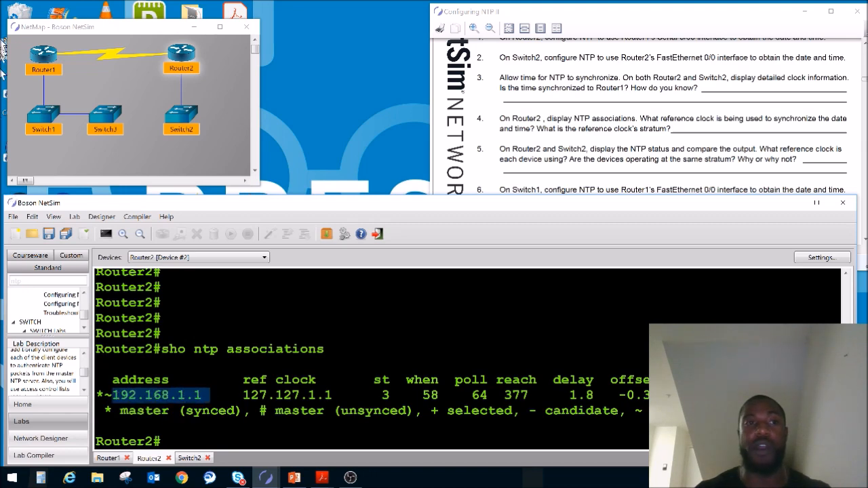
{"action": "left_click", "coordinate": [43, 54]}
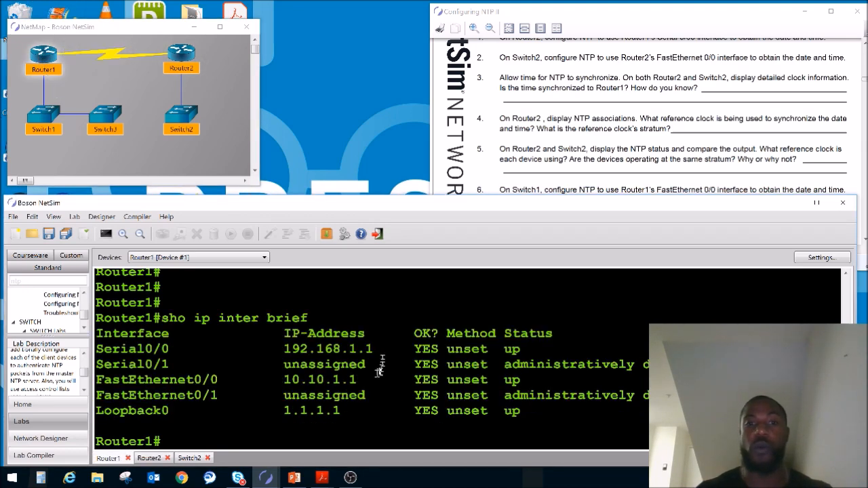
{"action": "left_click_drag", "start_coordinate": [377, 349], "coordinate": [274, 350]}
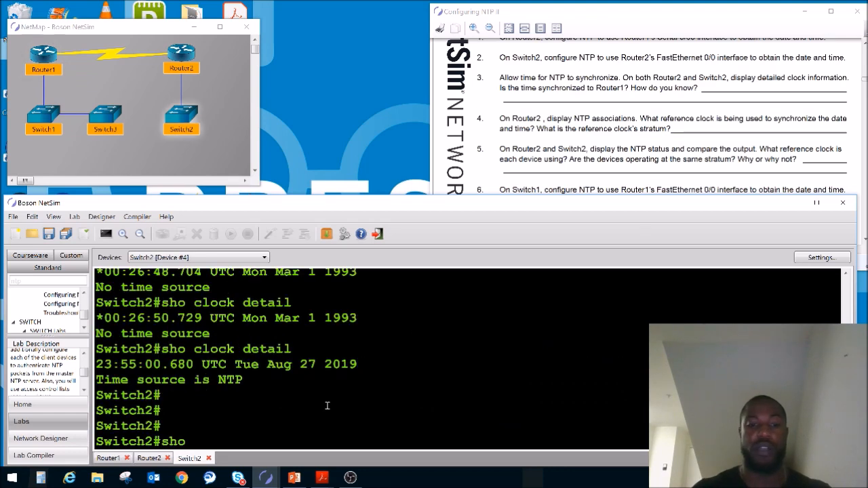
Switch to Switch2's console and display its NTP status with sho ntp status.
{"action": "type", "text": "ntp st"}
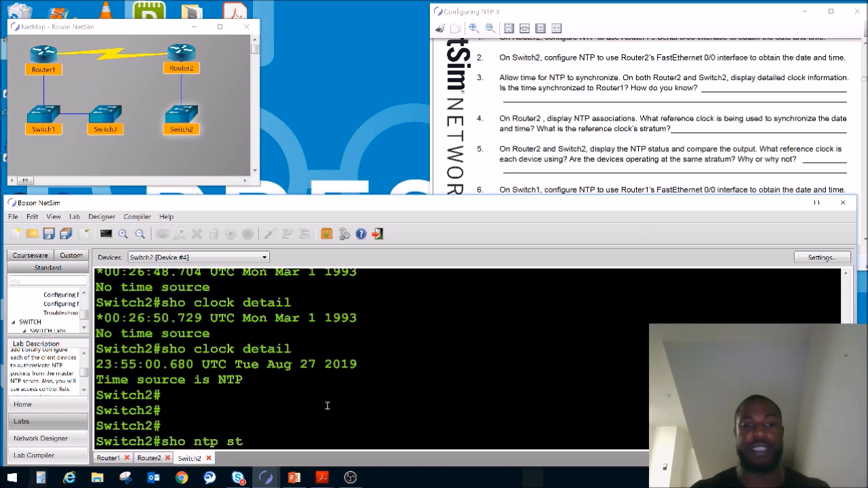
{"action": "type", "text": "atus"}
{"action": "key", "text": "Return"}
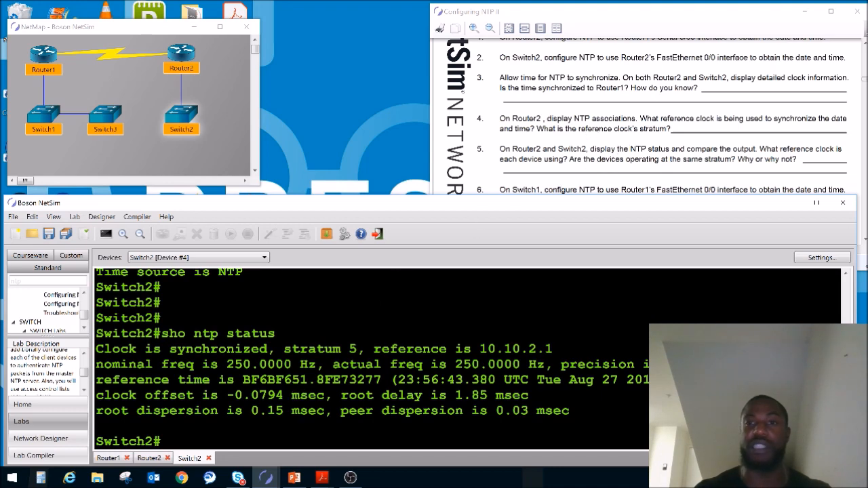
Return to Router2's console and examine the reference clock's stratum in the NTP associations output.
{"action": "left_click", "coordinate": [149, 458]}
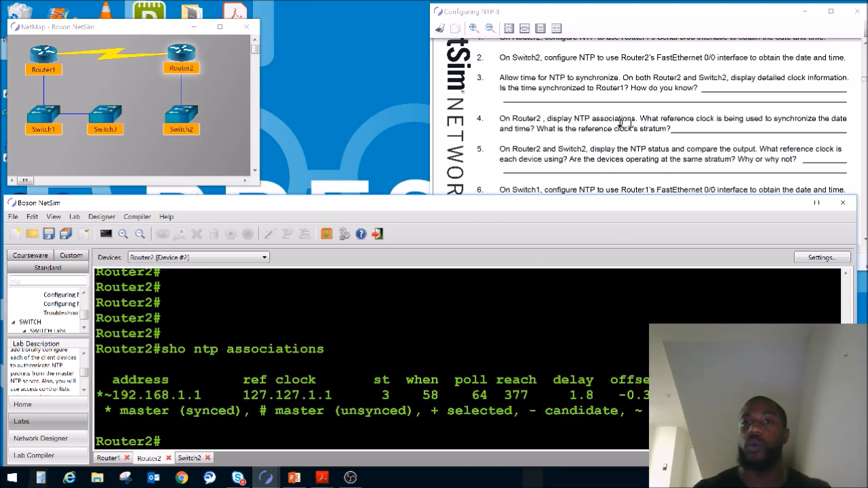
{"action": "double_click", "coordinate": [380, 395]}
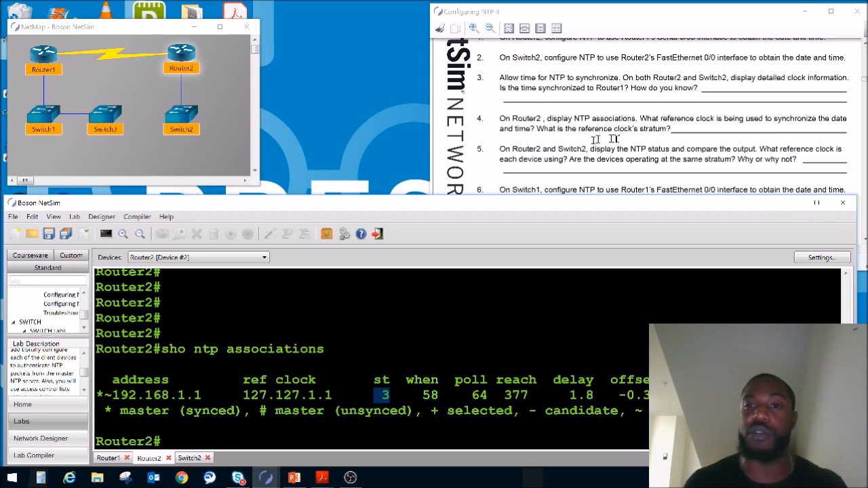
{"action": "left_click", "coordinate": [489, 326]}
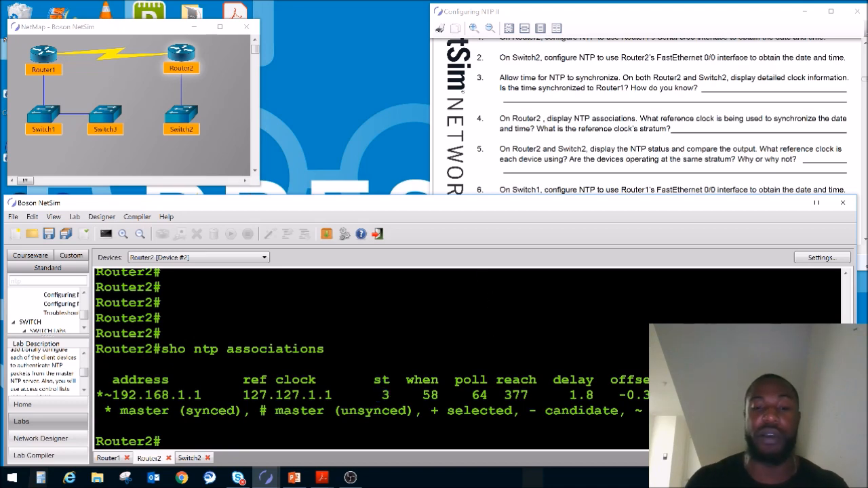
Display Router2's NTP status with sho ntp status.
{"action": "key", "text": "Return"}
{"action": "key", "text": "Return"}
{"action": "key", "text": "Return"}
{"action": "key", "text": "Return"}
{"action": "key", "text": "Return"}
{"action": "type", "text": "sho ntp status"}
{"action": "key", "text": "Return"}
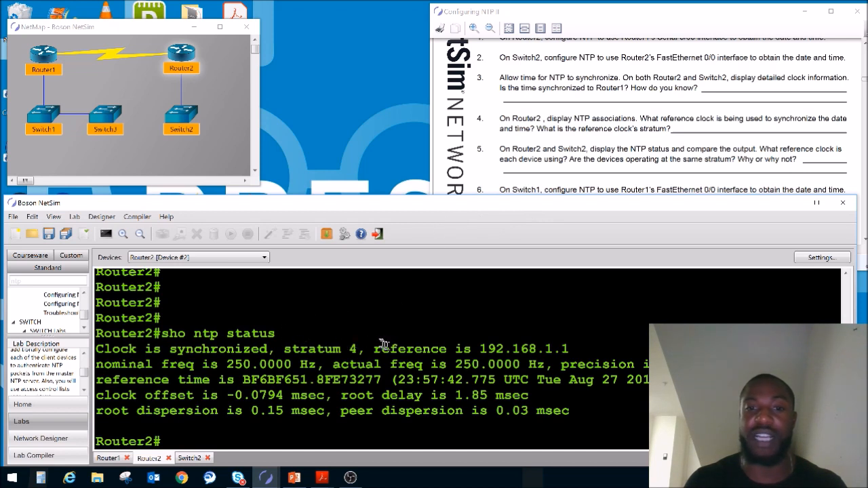
Compare the reference address in Router2's NTP status with Router1's Serial0/0 IP address in Router1's console.
{"action": "left_click_drag", "start_coordinate": [382, 349], "coordinate": [582, 352]}
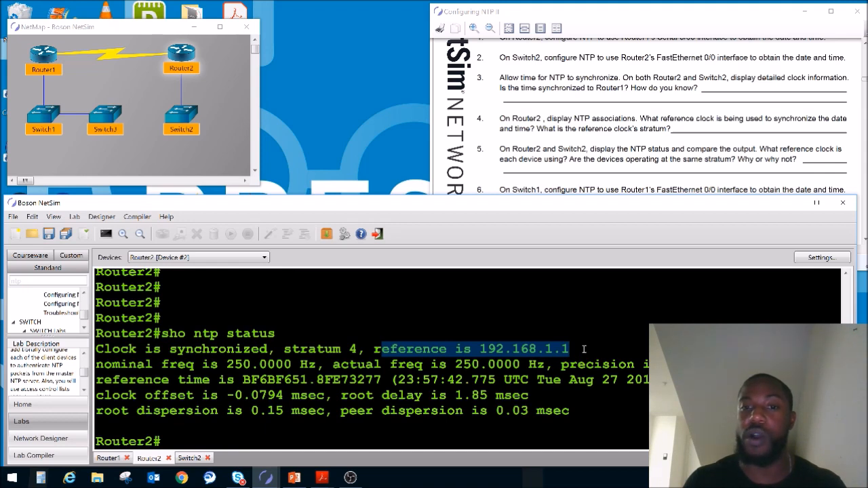
{"action": "double_click", "coordinate": [43, 53]}
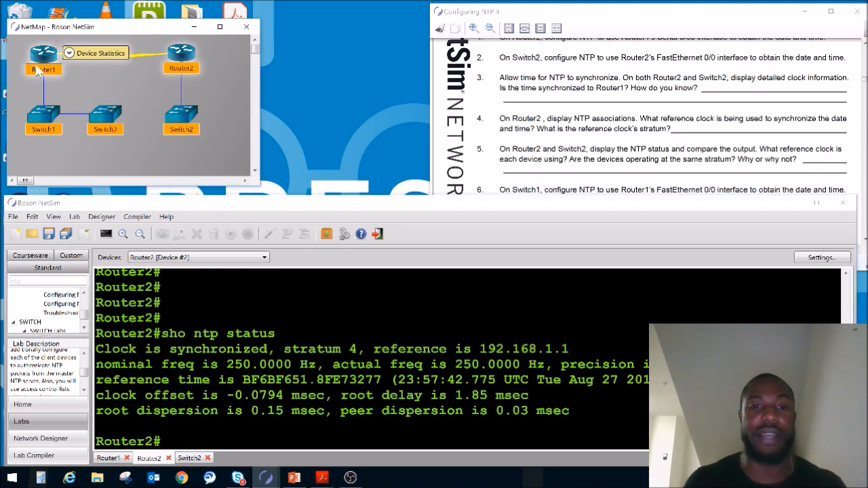
{"action": "left_click_drag", "start_coordinate": [347, 349], "coordinate": [251, 347]}
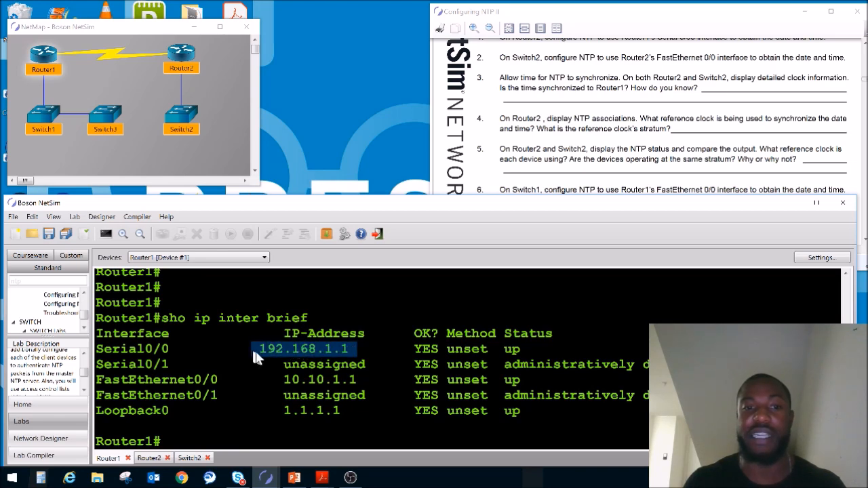
Return to Switch2's console and display its NTP status again with sho ntp status.
{"action": "double_click", "coordinate": [181, 57]}
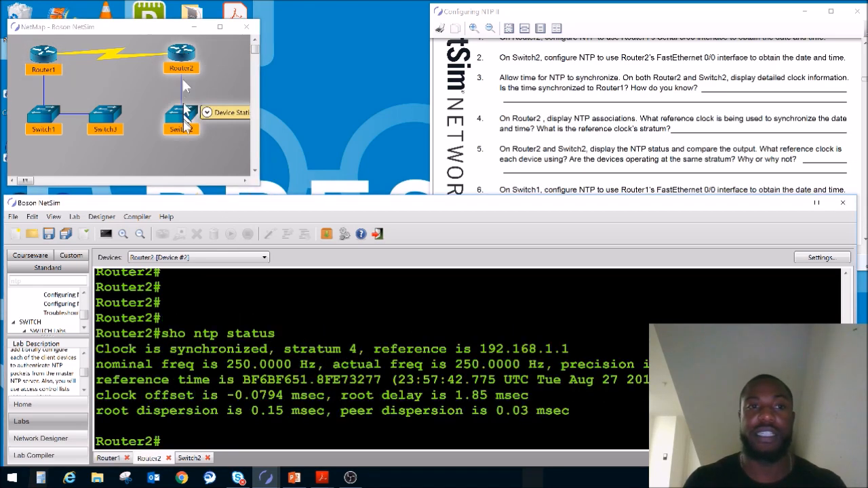
{"action": "double_click", "coordinate": [181, 116]}
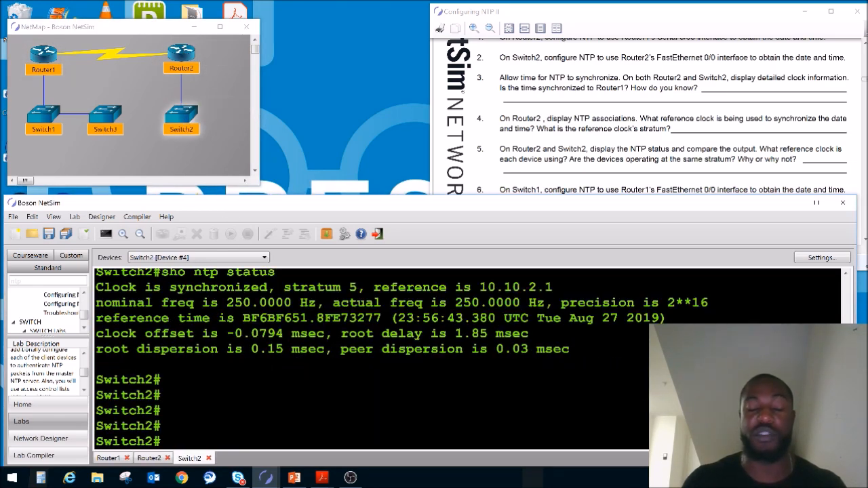
{"action": "type", "text": "sho ntp"}
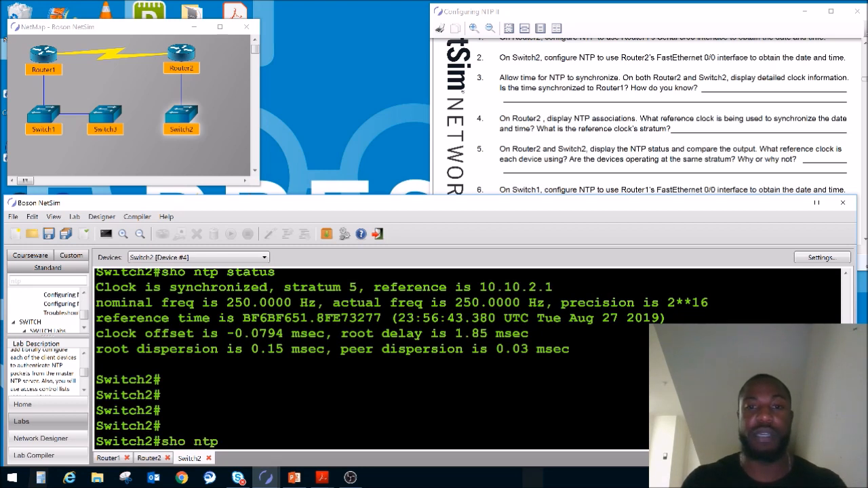
{"action": "key", "text": "BackSpace"}
{"action": "key", "text": "BackSpace"}
{"action": "key", "text": "BackSpace"}
{"action": "key", "text": "BackSpace"}
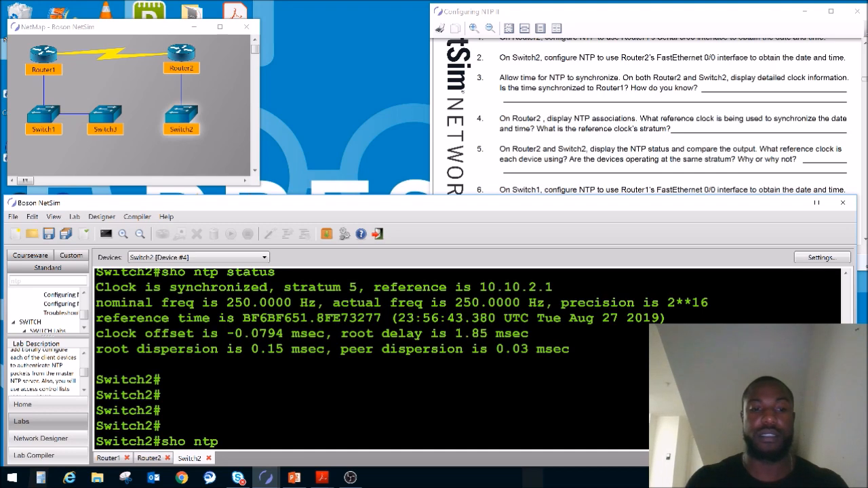
{"action": "key", "text": "Return"}
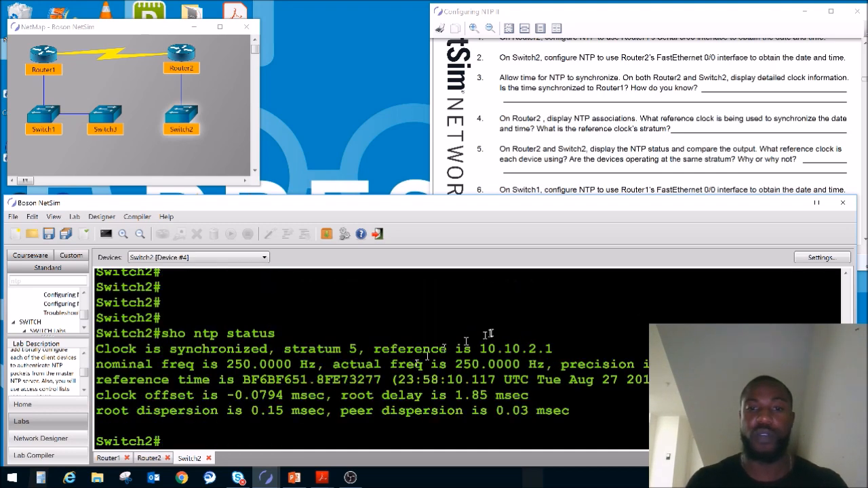
Examine the reference address and stratum in Switch2's NTP status against the devices in the network map.
{"action": "left_click_drag", "start_coordinate": [558, 350], "coordinate": [457, 349]}
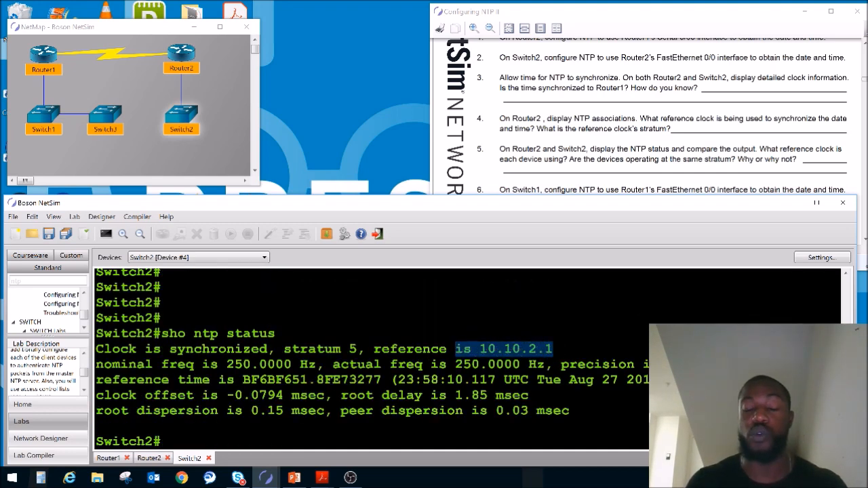
{"action": "mouse_move", "coordinate": [192, 120]}
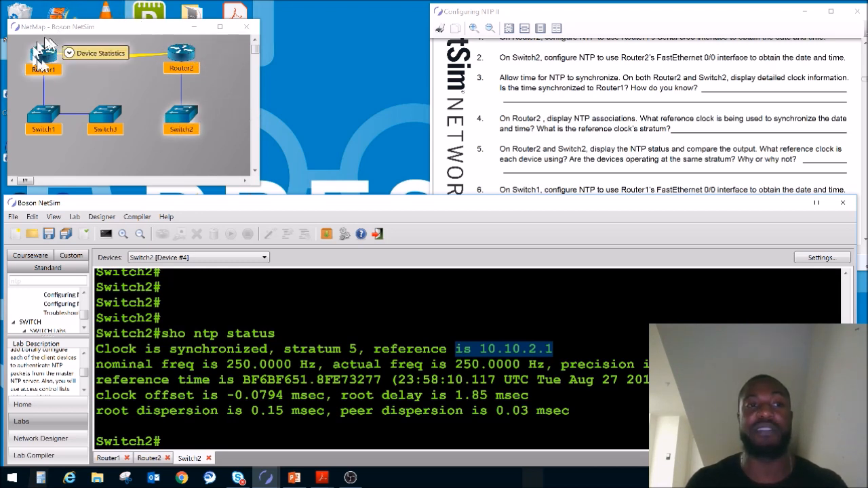
{"action": "mouse_move", "coordinate": [175, 49]}
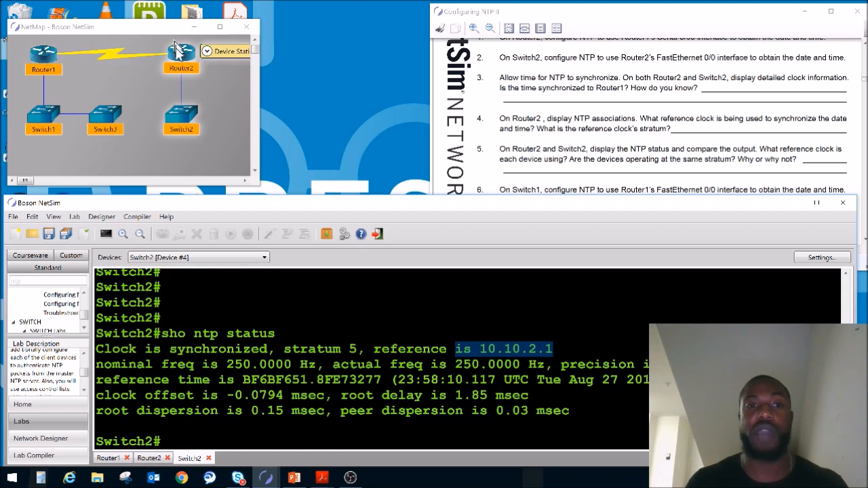
{"action": "left_click_drag", "start_coordinate": [277, 349], "coordinate": [363, 347]}
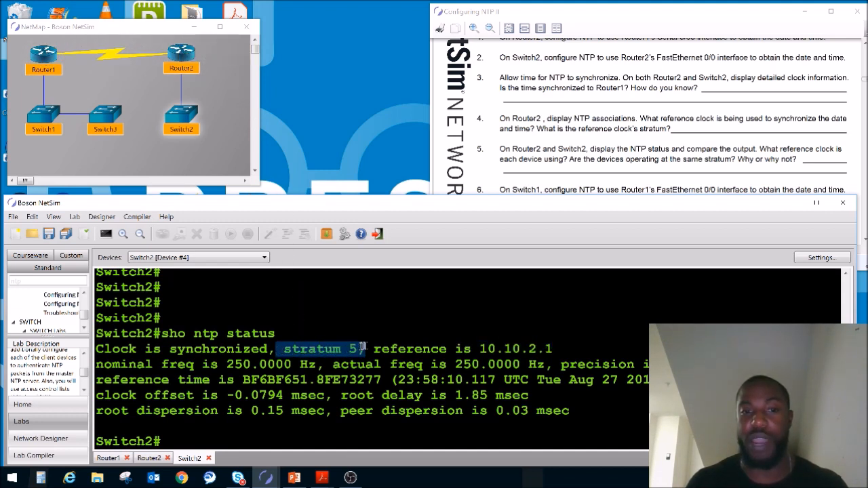
{"action": "left_click", "coordinate": [178, 122]}
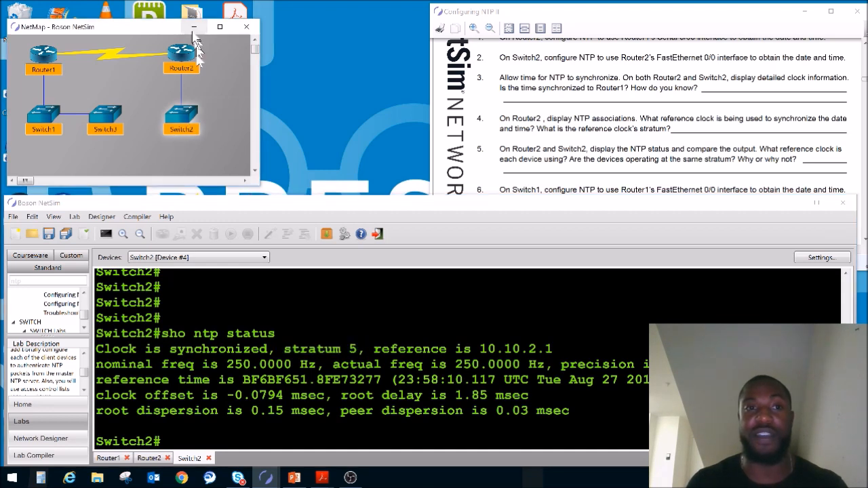
Switch to Router2's console and compare its NTP stratum and reference address with Switch2's, tracing the hierarchy on the network map.
{"action": "left_click", "coordinate": [185, 60]}
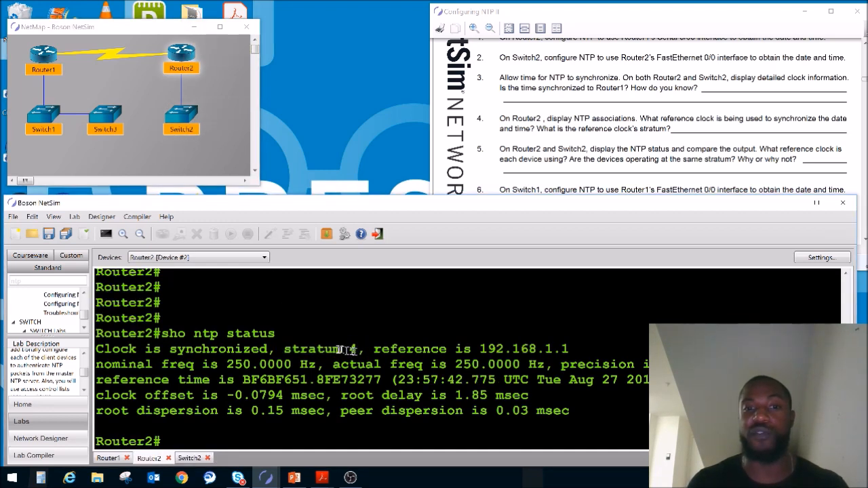
{"action": "left_click_drag", "start_coordinate": [569, 349], "coordinate": [470, 351]}
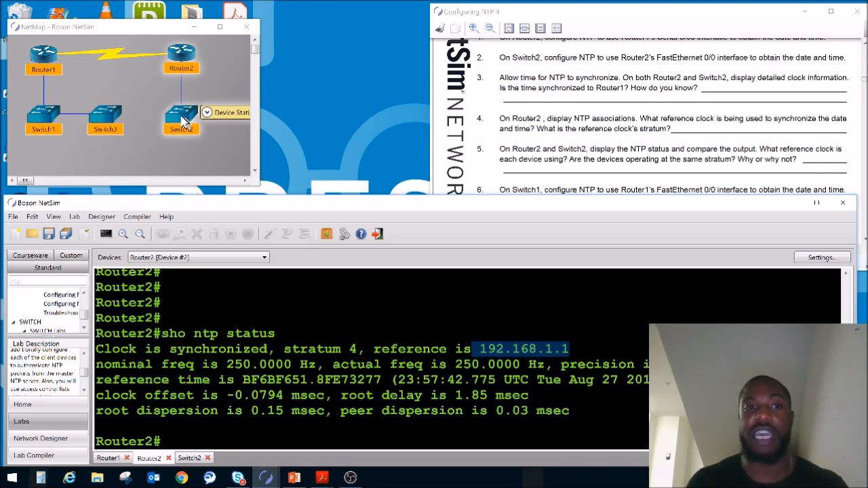
{"action": "mouse_move", "coordinate": [207, 68]}
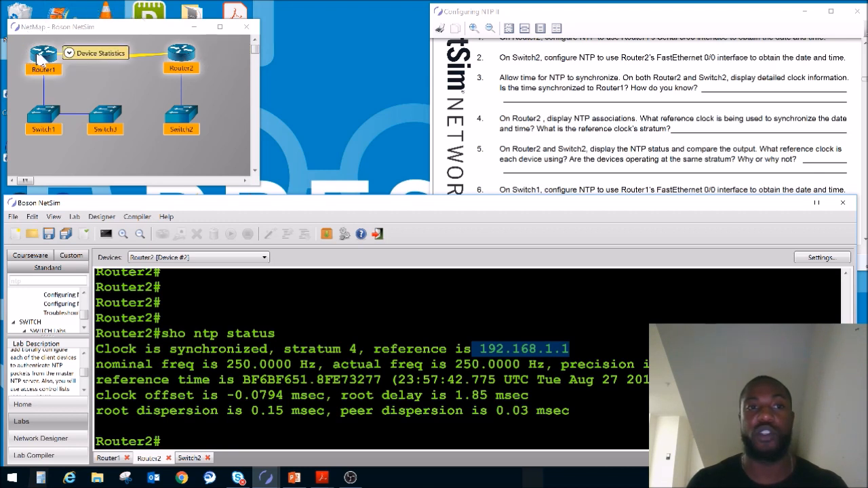
{"action": "mouse_move", "coordinate": [180, 53]}
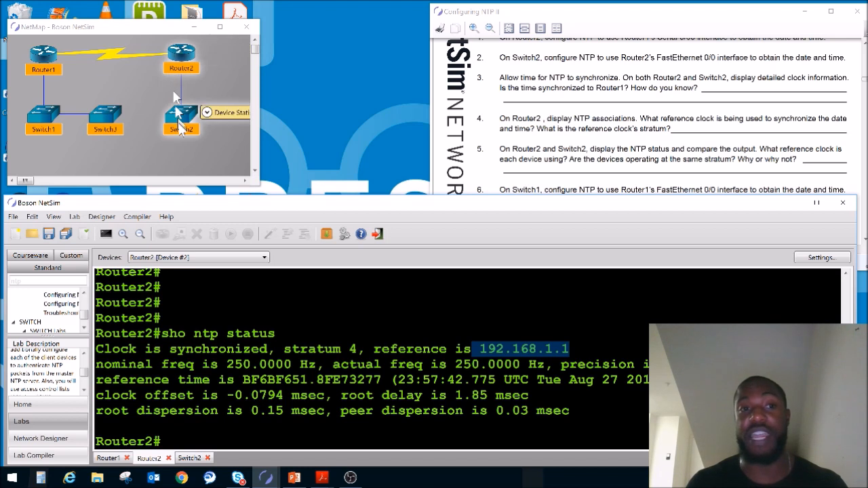
{"action": "mouse_move", "coordinate": [37, 60]}
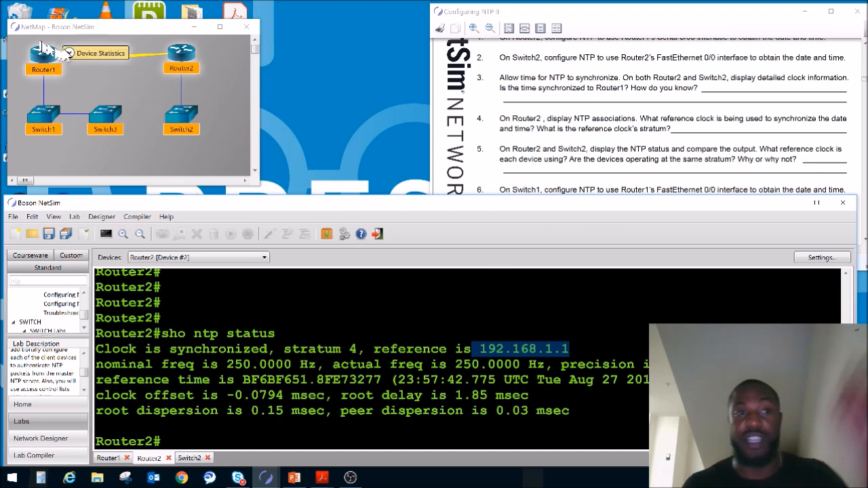
Open Switch1's console, bring up lab steps 6 to 9, and check Router1's FastEthernet0/0 IP address in Router1's console.
{"action": "mouse_move", "coordinate": [189, 115]}
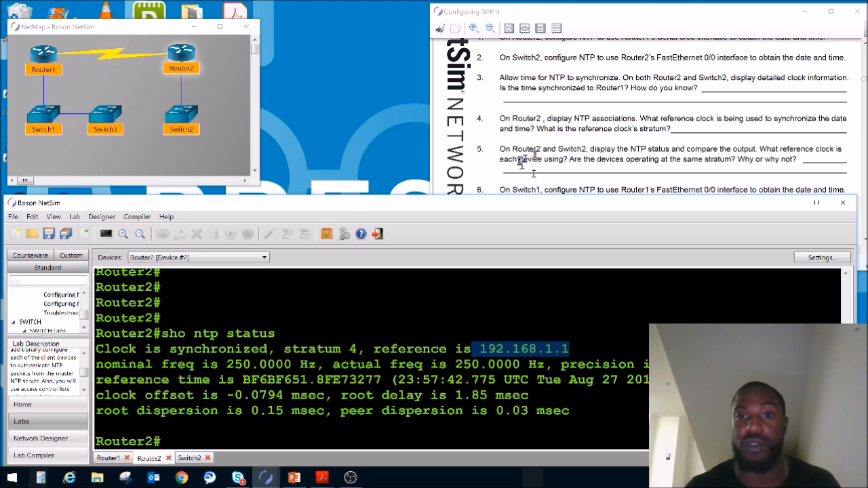
{"action": "left_click", "coordinate": [46, 122]}
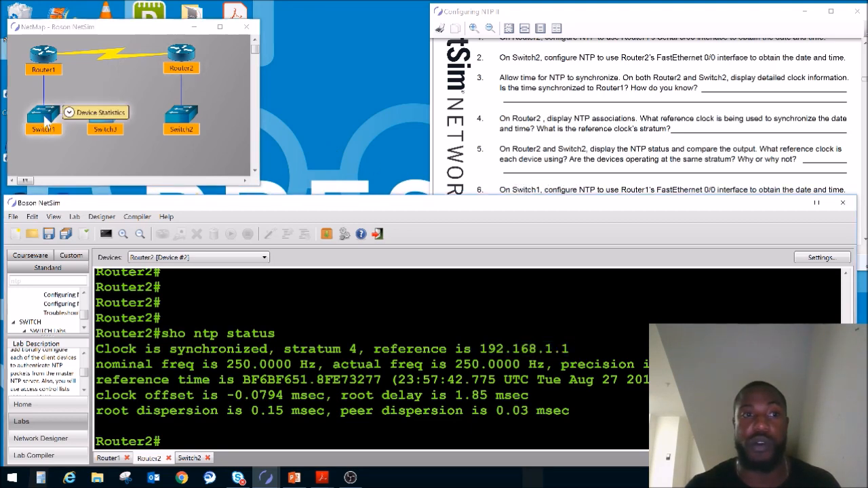
{"action": "left_click", "coordinate": [631, 149]}
{"action": "scroll", "coordinate": [631, 150], "scroll_direction": "down", "scroll_amount": 4}
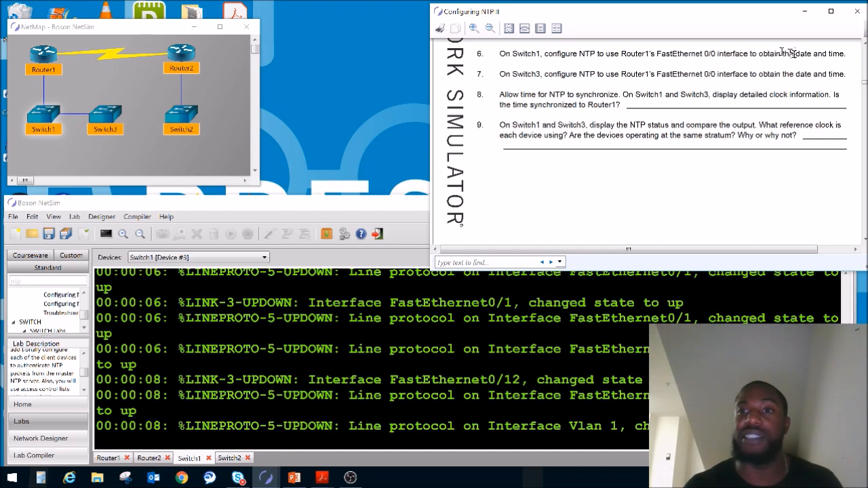
{"action": "left_click", "coordinate": [46, 57]}
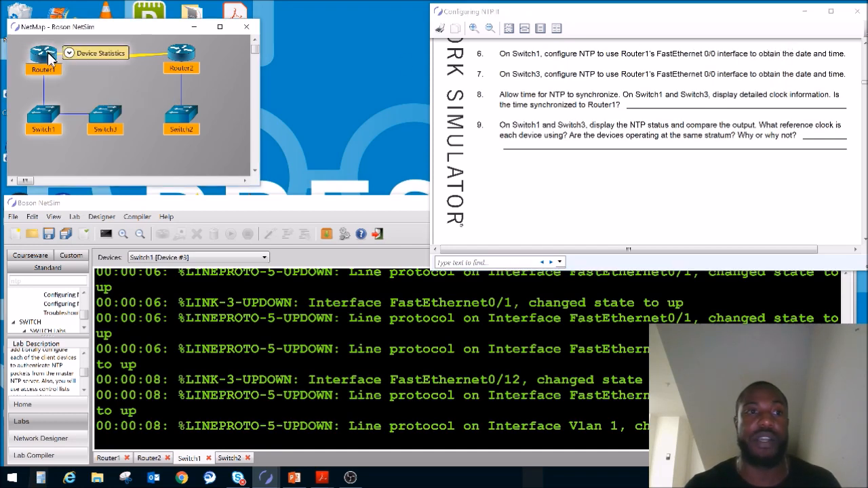
{"action": "double_click", "coordinate": [48, 57]}
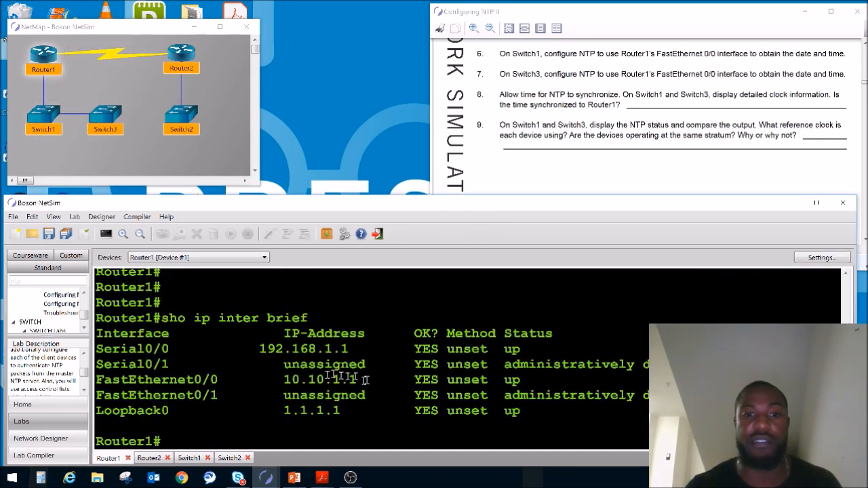
Return to Switch1's console and enter privileged mode and global configuration mode with ena and configure terminal.
{"action": "left_click", "coordinate": [53, 116]}
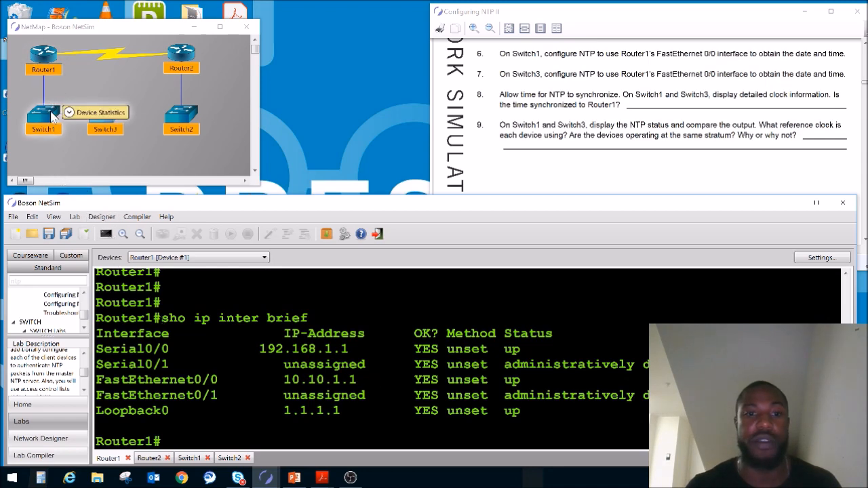
{"action": "double_click", "coordinate": [53, 115]}
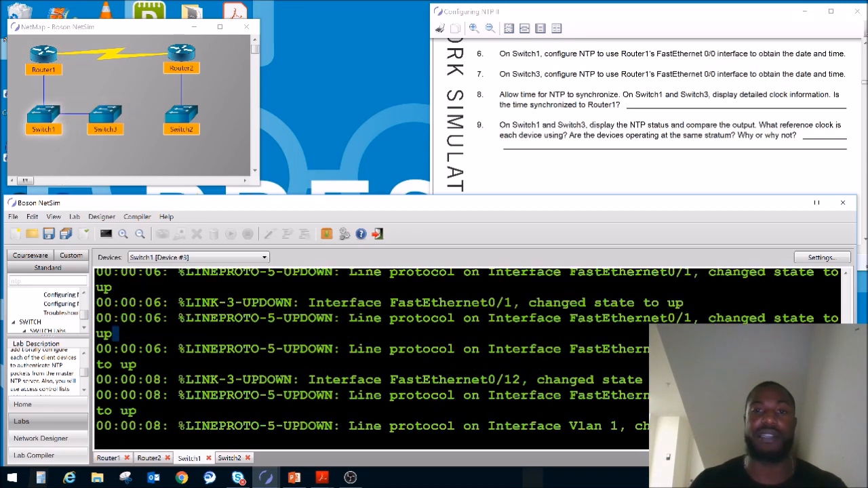
{"action": "key", "text": "Return"}
{"action": "key", "text": "Return"}
{"action": "key", "text": "Return"}
{"action": "key", "text": "Return"}
{"action": "type", "text": "ena"}
{"action": "key", "text": "Return"}
{"action": "type", "text": "configure terminal"}
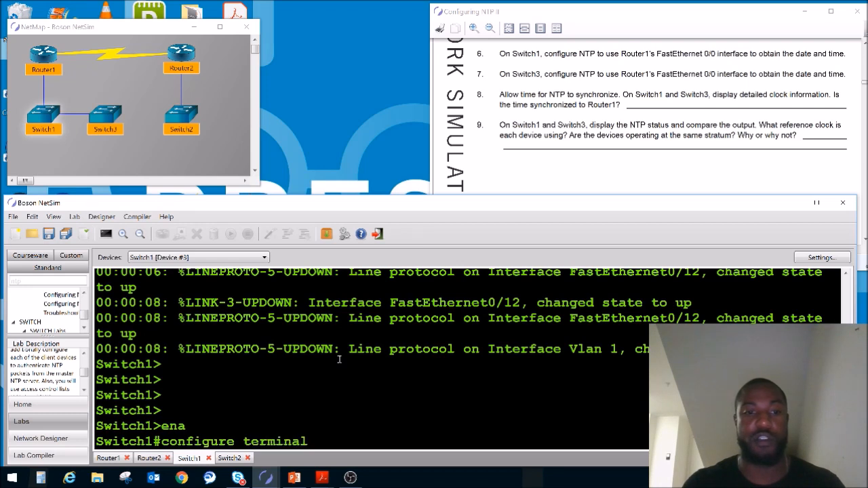
{"action": "key", "text": "Return"}
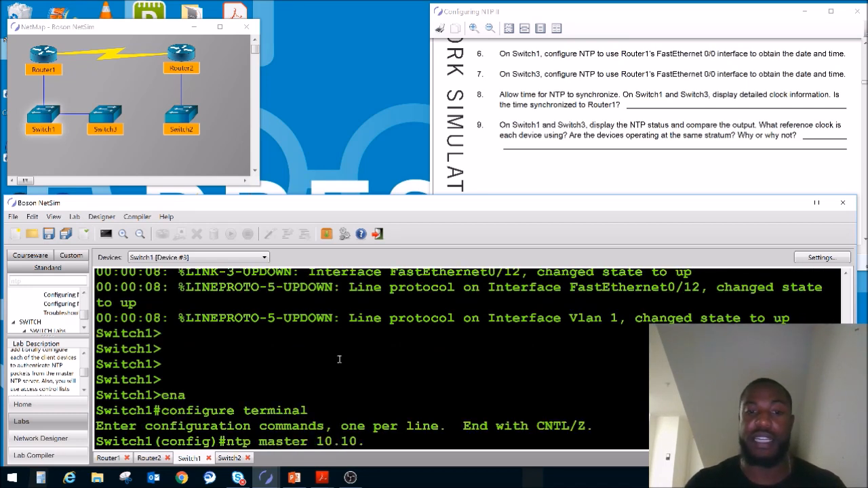
Configure Switch1 to obtain its time from Router1 with ntp server 10.10.1.1, and leave configuration mode.
{"action": "type", "text": "ntp master 10.10.1.1"}
{"action": "key", "text": "Return"}
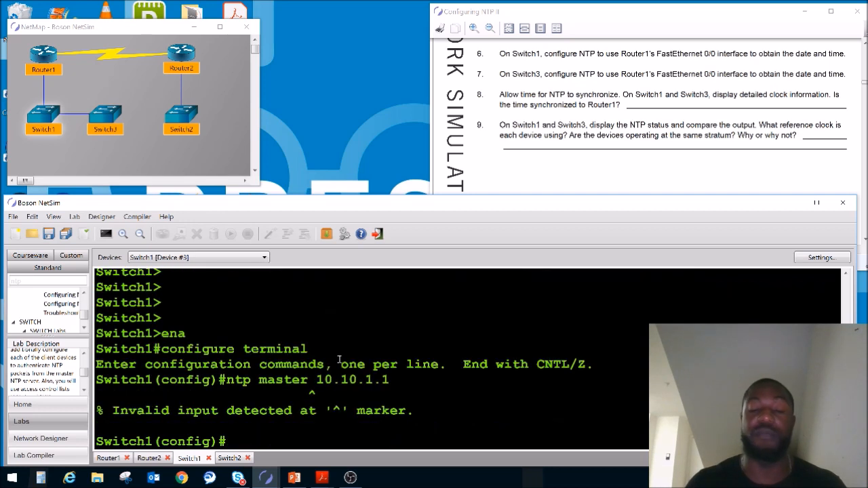
{"action": "key", "text": "Up"}
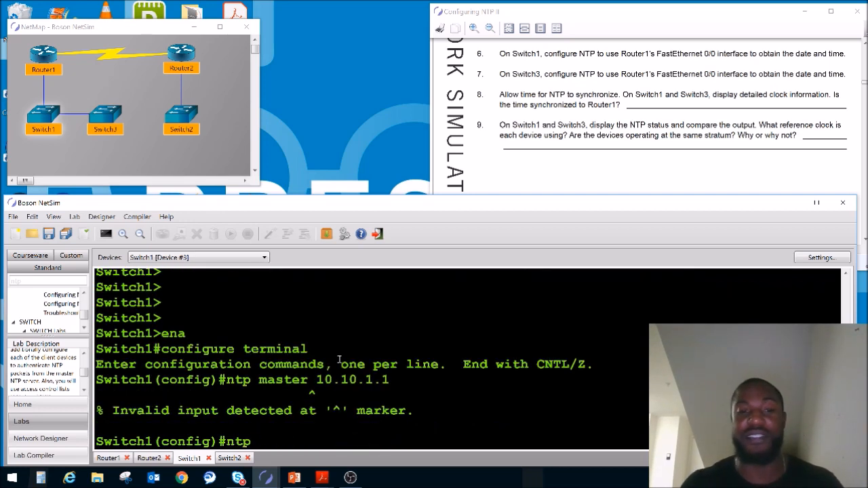
{"action": "type", "text": "server 10.10.1.1"}
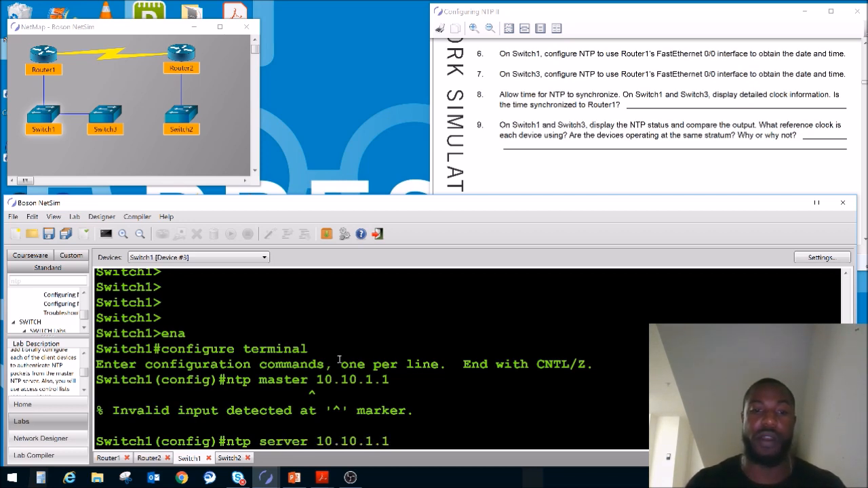
{"action": "key", "text": "Return"}
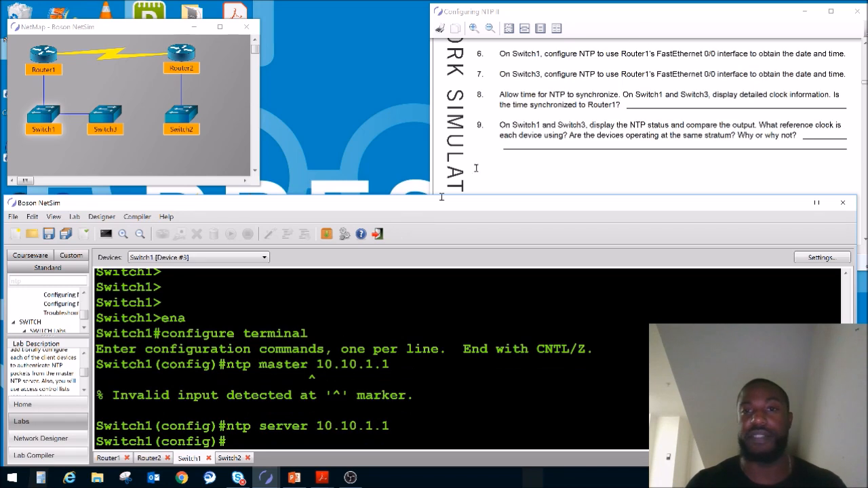
{"action": "key", "text": "Return"}
{"action": "key", "text": "Return"}
{"action": "key", "text": "Return"}
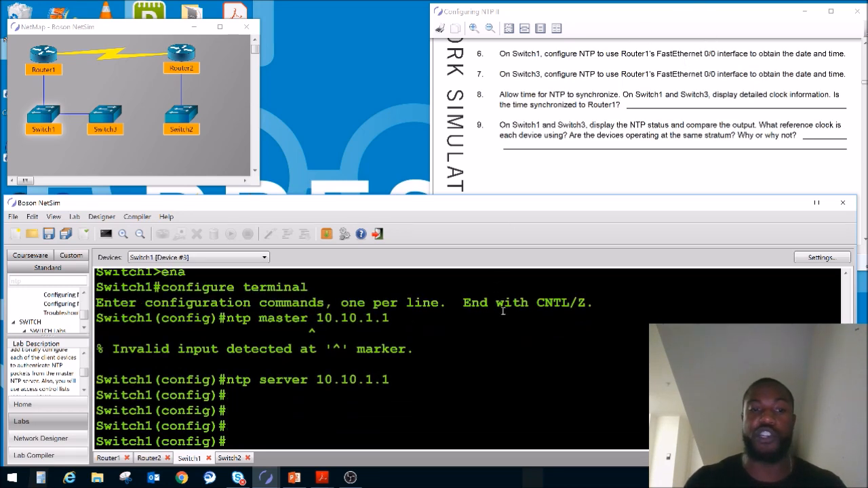
{"action": "key", "text": "ctrl+z"}
Display Switch1's clock with sho clock and its detailed clock information with sho clock detail.
{"action": "key", "text": "Return"}
{"action": "key", "text": "Return"}
{"action": "key", "text": "Return"}
{"action": "key", "text": "Return"}
{"action": "type", "text": "sho"}
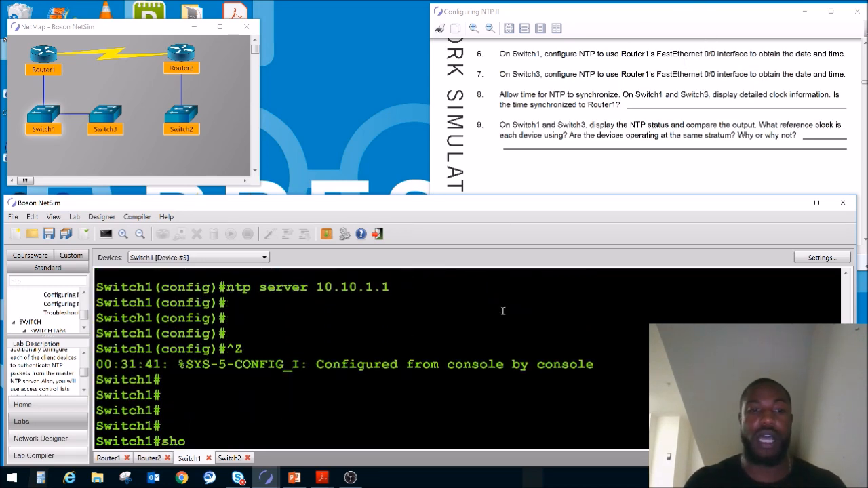
{"action": "type", "text": " clock"}
{"action": "key", "text": "Return"}
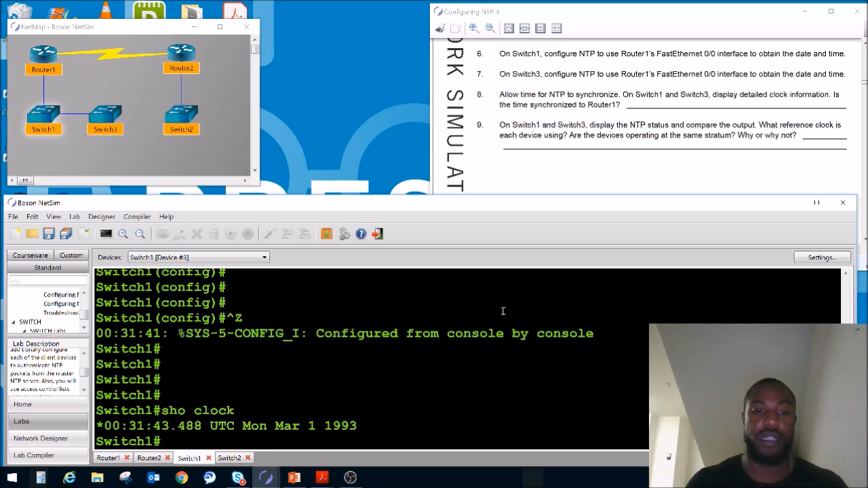
{"action": "key", "text": "Up"}
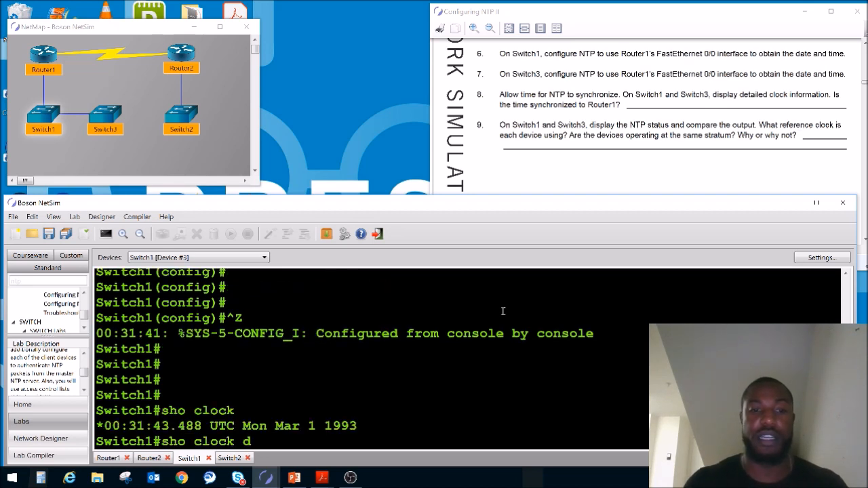
{"action": "type", "text": "detail"}
{"action": "key", "text": "Return"}
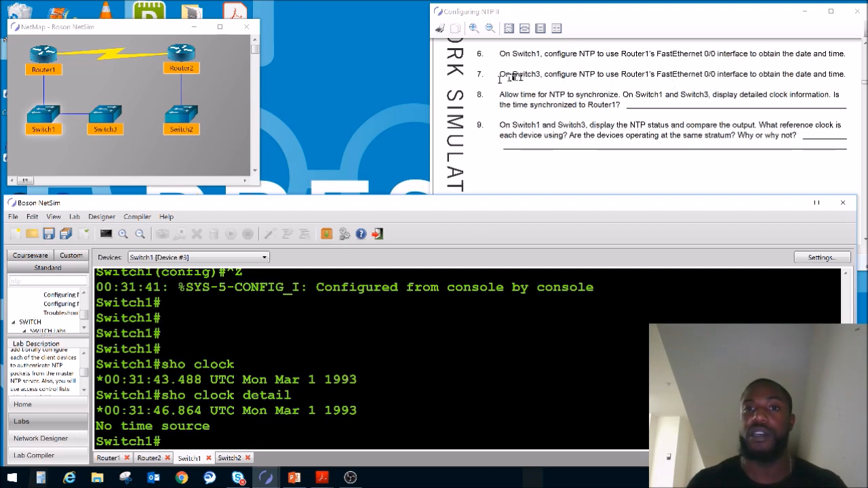
Open Switch3's console and recheck Router1's FastEthernet0/0 IP address in Router1's console.
{"action": "double_click", "coordinate": [105, 114]}
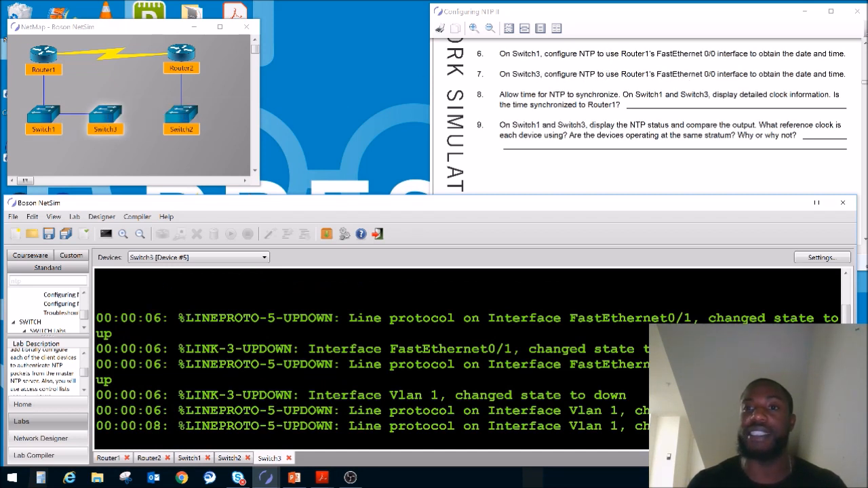
{"action": "left_click", "coordinate": [44, 69]}
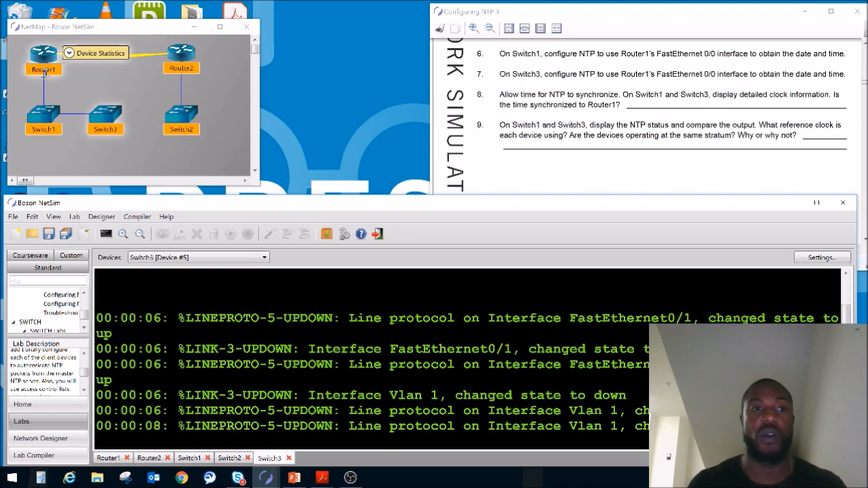
{"action": "double_click", "coordinate": [50, 62]}
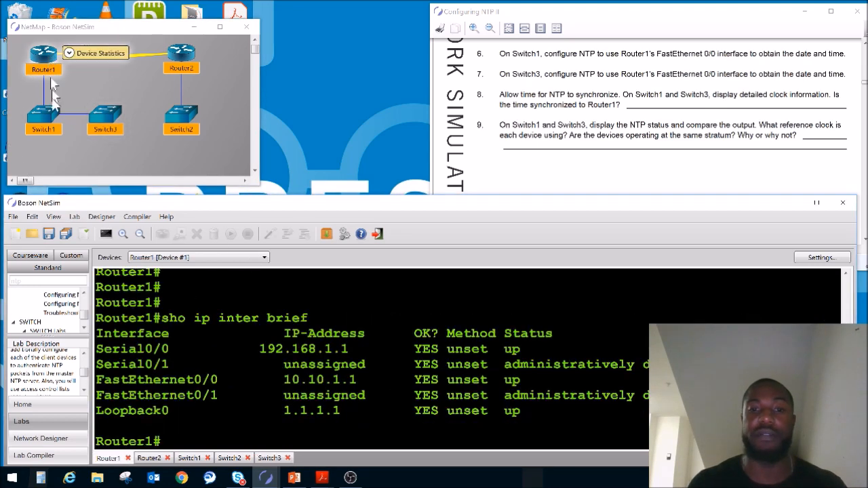
Return to Switch3's console and enter privileged mode and global configuration mode with ena and configure terminal.
{"action": "double_click", "coordinate": [106, 122]}
{"action": "type", "text": "ena"}
{"action": "key", "text": "Return"}
{"action": "type", "text": "configure t"}
{"action": "key", "text": "Tab"}
{"action": "key", "text": "Return"}
Configure Switch3 to obtain its time from Router1 with ntp server 10.10.1.1, and leave configuration mode.
{"action": "type", "text": "ntp server 10."}
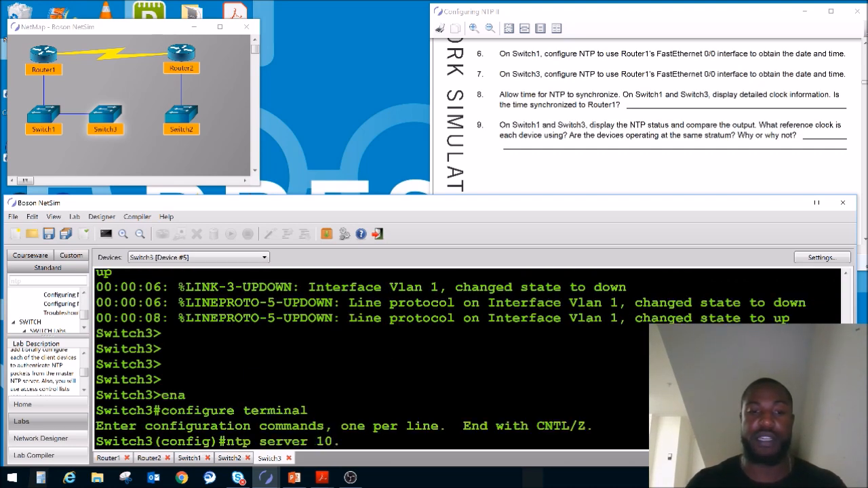
{"action": "type", "text": "10.1.1"}
{"action": "key", "text": "Return"}
{"action": "key", "text": "Return"}
{"action": "key", "text": "Return"}
{"action": "key", "text": "ctrl+z"}
Display Switch3's detailed clock information with sho clock detai.
{"action": "key", "text": "Return"}
{"action": "key", "text": "Return"}
{"action": "type", "text": "sho clo"}
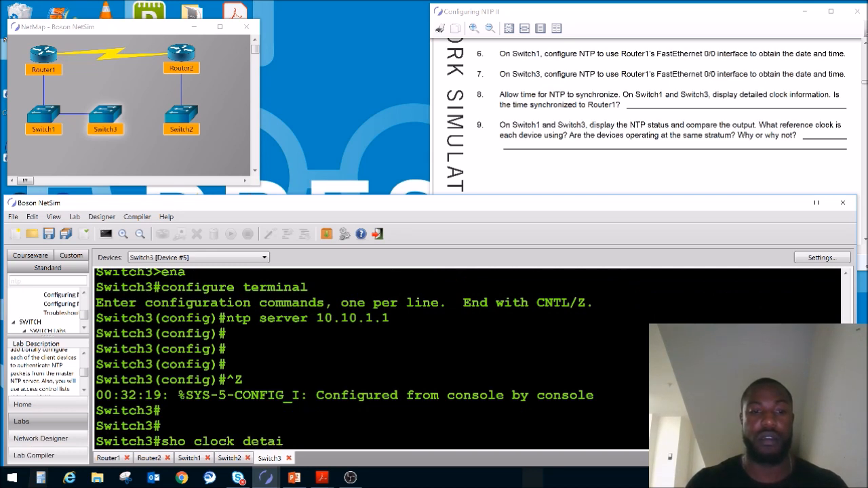
{"action": "type", "text": "ck detai"}
{"action": "key", "text": "Return"}
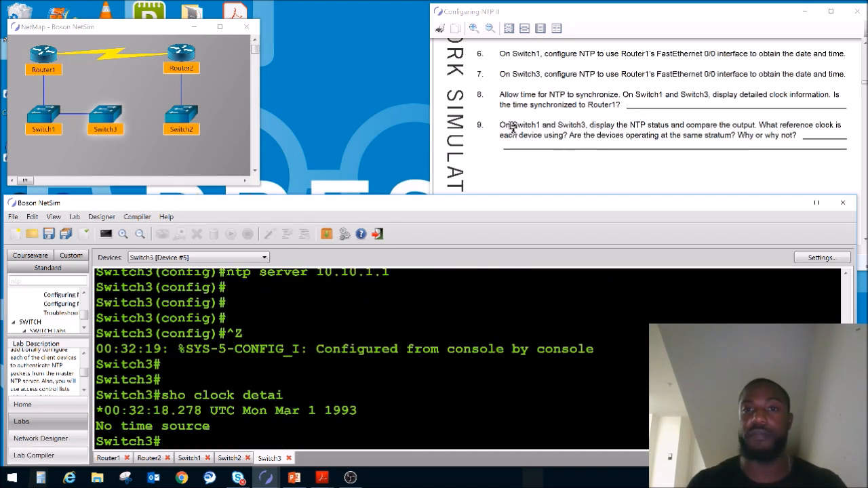
Switch to Switch1's console, repeat sho clock detail, and examine the date and time source.
{"action": "double_click", "coordinate": [48, 119]}
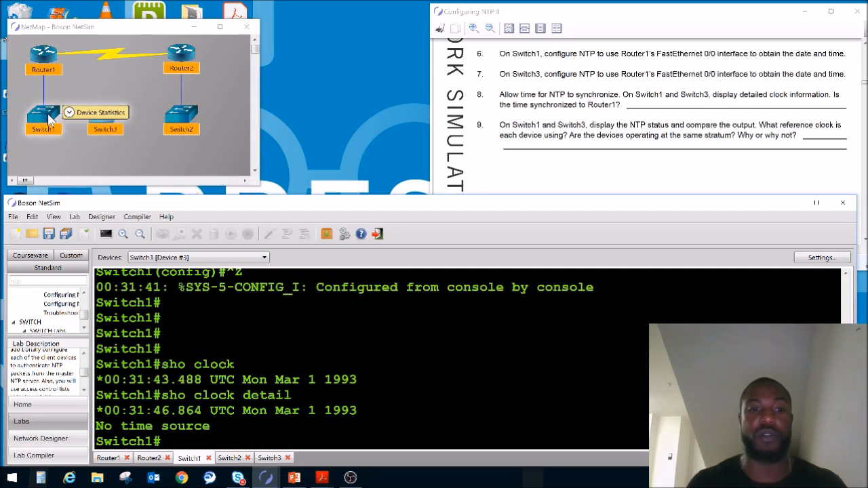
{"action": "key", "text": "Up"}
{"action": "key", "text": "Return"}
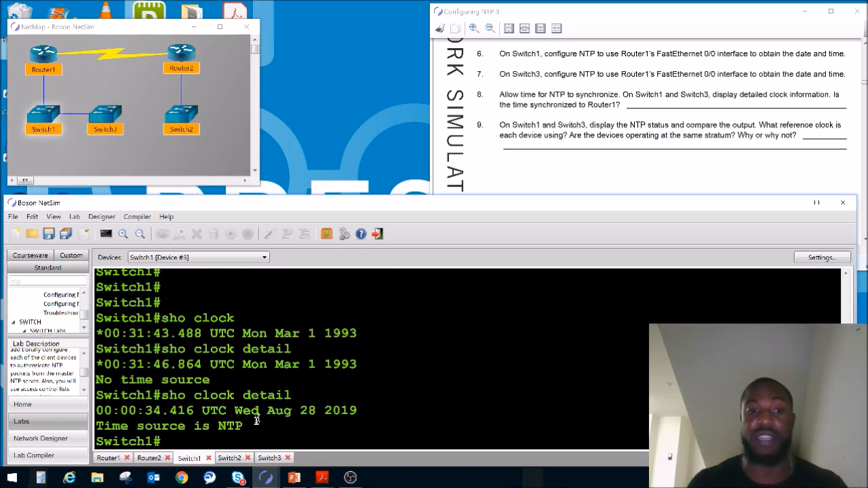
{"action": "left_click_drag", "start_coordinate": [256, 420], "coordinate": [195, 411]}
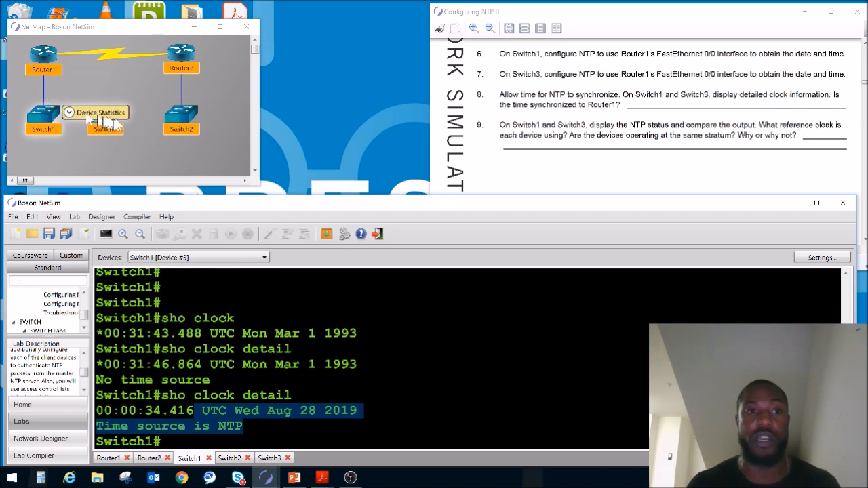
Switch to Switch3's console and repeat sho clock detai to check its time source.
{"action": "double_click", "coordinate": [106, 121]}
{"action": "key", "text": "Up"}
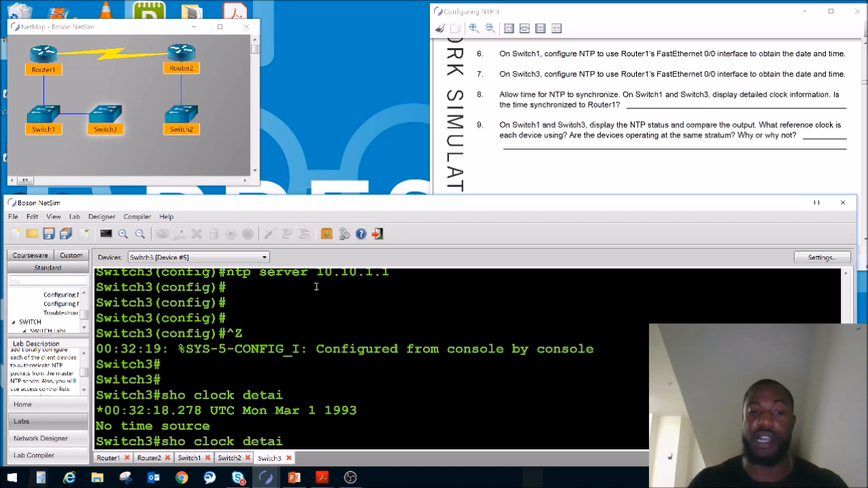
{"action": "key", "text": "Return"}
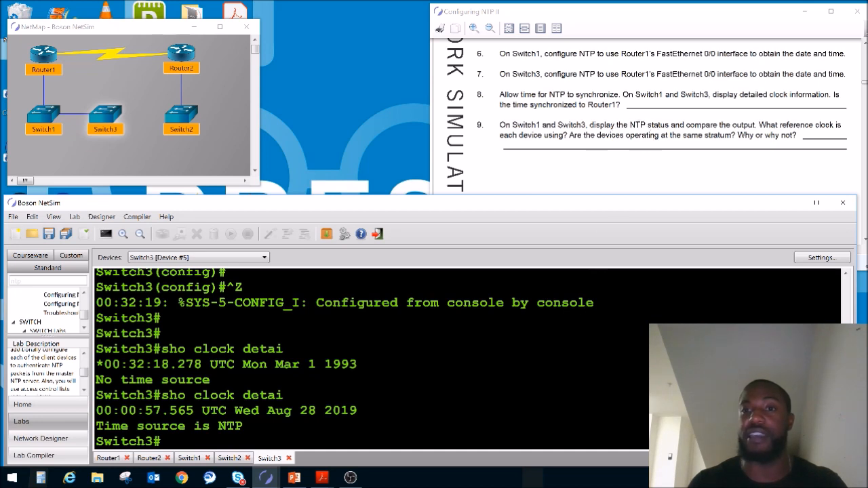
Display Switch1's NTP status with sho ntp status and examine its stratum and reference address.
{"action": "double_click", "coordinate": [44, 120]}
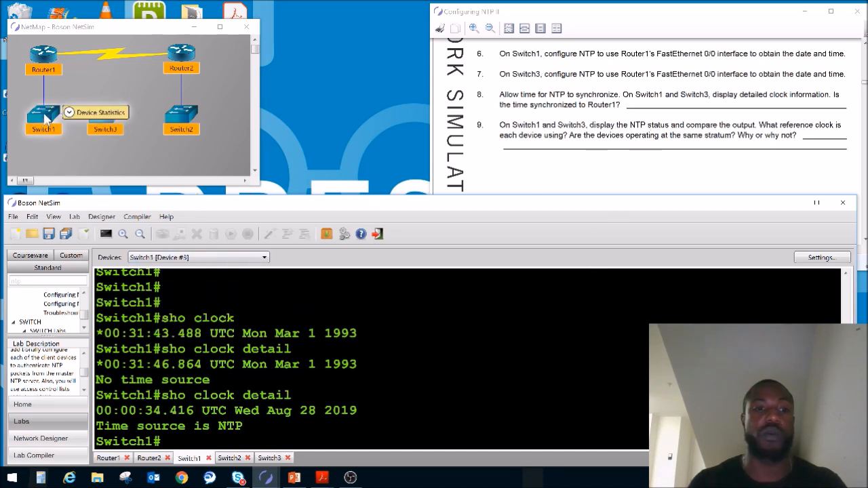
{"action": "key", "text": "Return"}
{"action": "key", "text": "Return"}
{"action": "key", "text": "Return"}
{"action": "type", "text": "sho"}
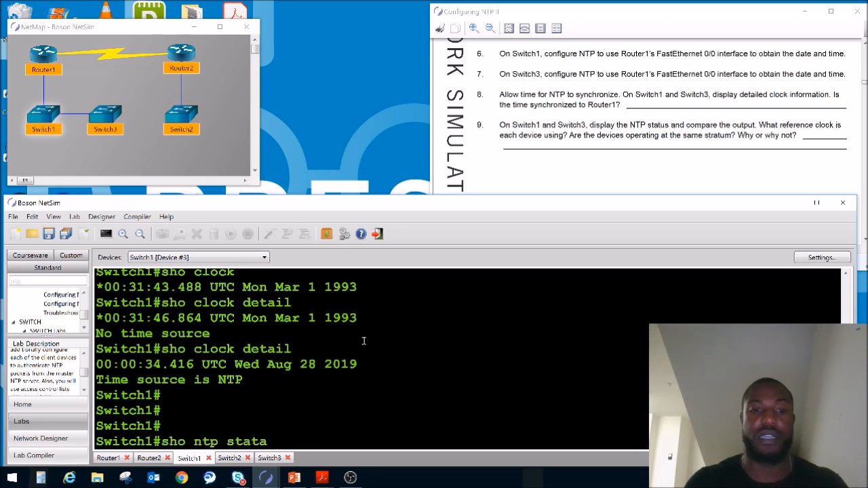
{"action": "type", "text": " ntp status"}
{"action": "key", "text": "Return"}
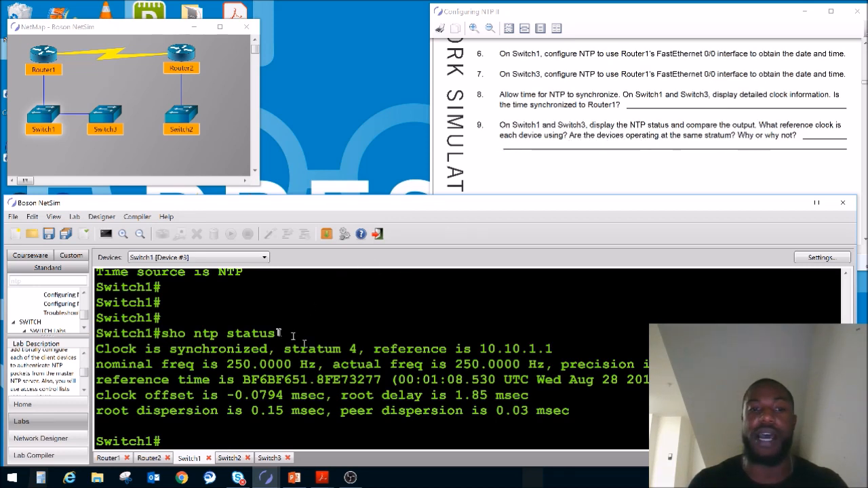
{"action": "left_click_drag", "start_coordinate": [283, 348], "coordinate": [355, 349]}
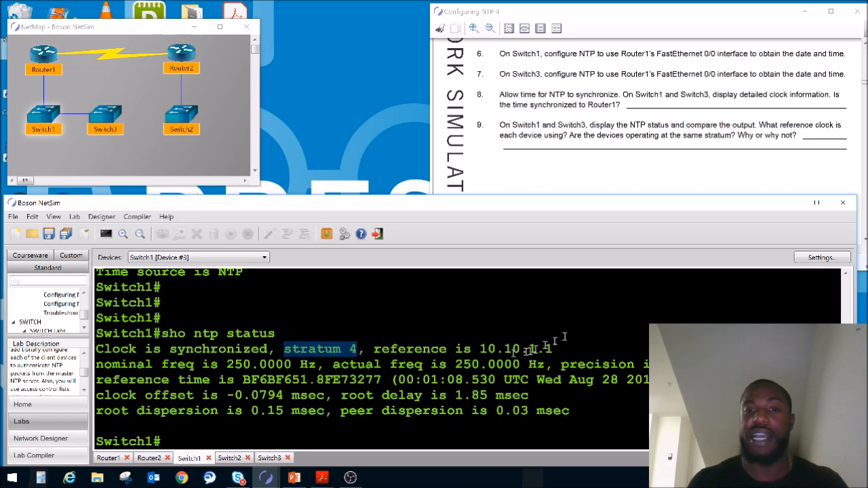
{"action": "left_click_drag", "start_coordinate": [560, 349], "coordinate": [499, 349]}
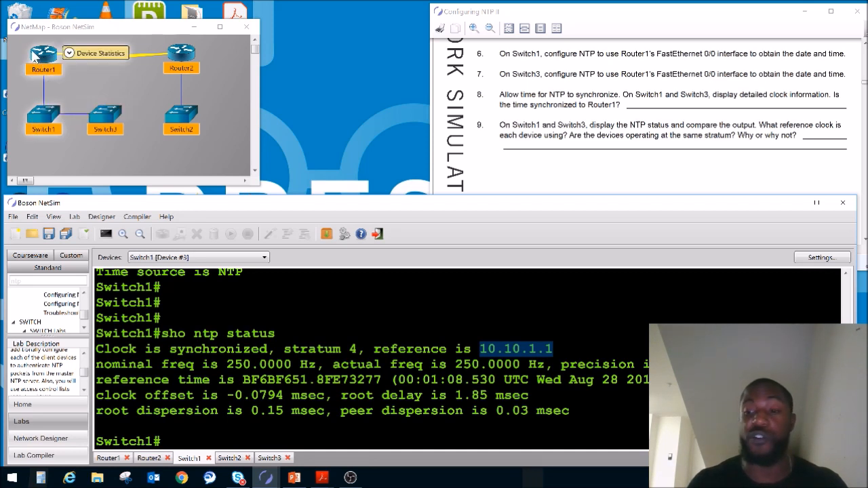
Display Switch3's NTP status with sho ntp status and examine its stratum to compare with Switch1.
{"action": "double_click", "coordinate": [107, 120]}
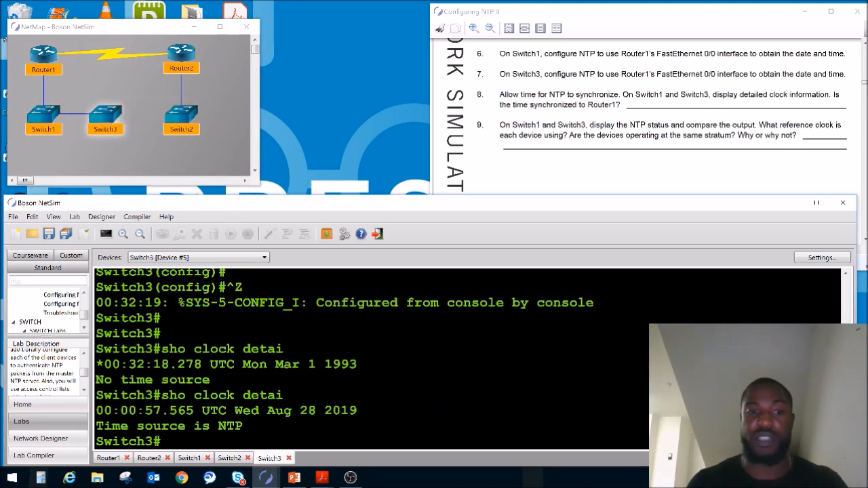
{"action": "key", "text": "Return"}
{"action": "key", "text": "Return"}
{"action": "key", "text": "Return"}
{"action": "key", "text": "Return"}
{"action": "type", "text": "sho ntp status"}
{"action": "key", "text": "Return"}
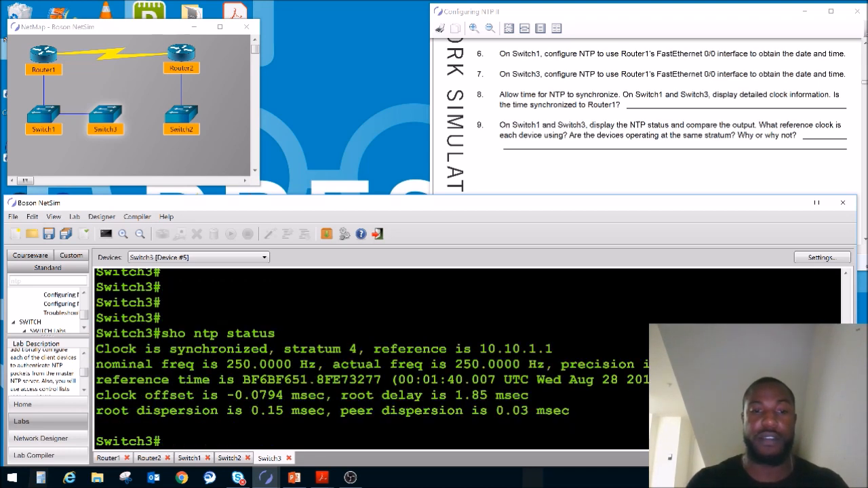
{"action": "left_click_drag", "start_coordinate": [359, 350], "coordinate": [311, 351]}
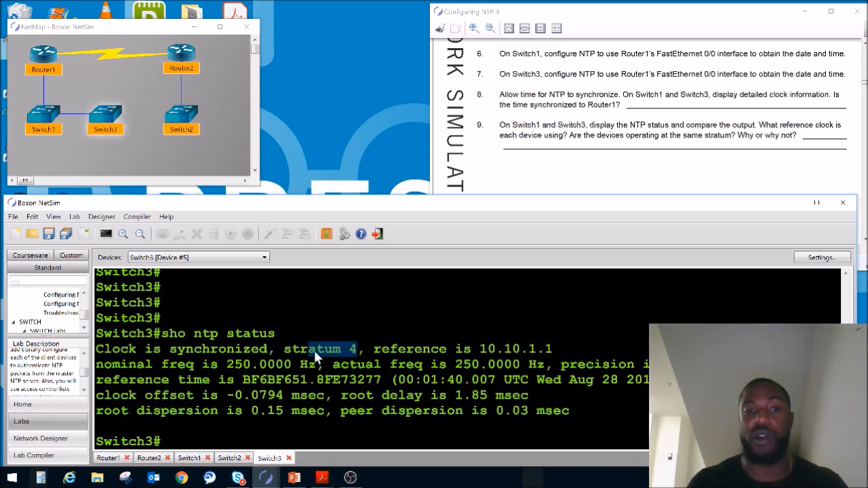
{"action": "mouse_move", "coordinate": [45, 54]}
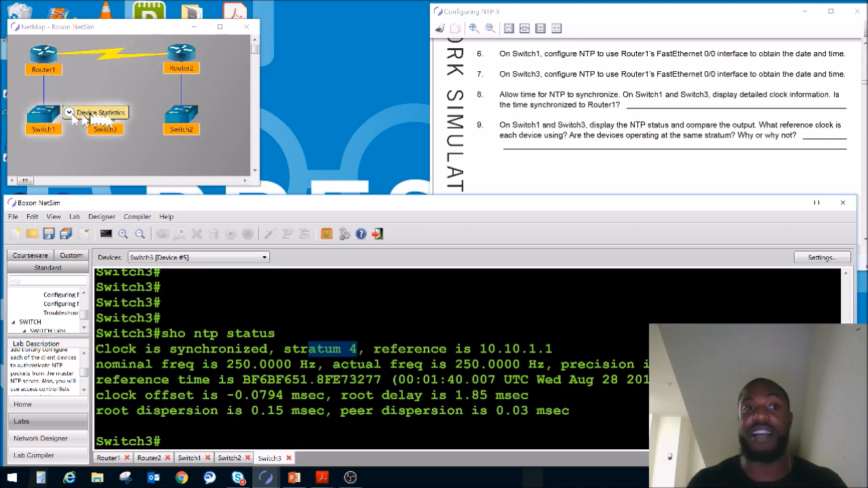
{"action": "mouse_move", "coordinate": [115, 124]}
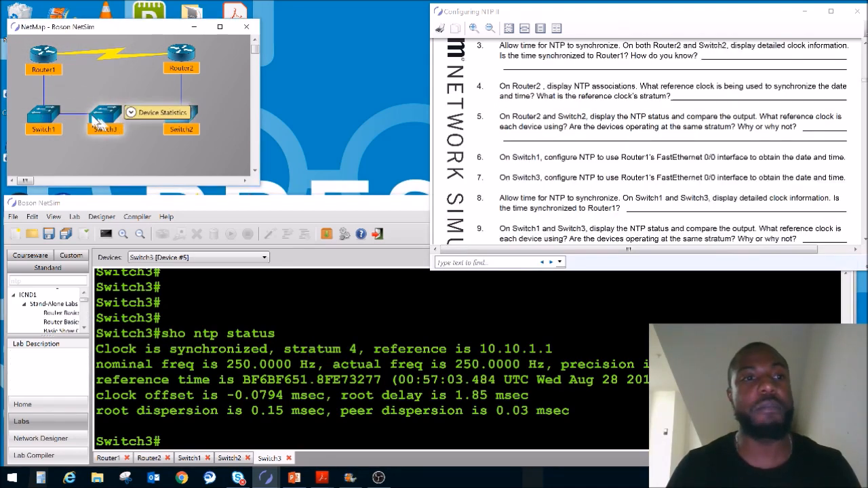
{"action": "mouse_move", "coordinate": [39, 117]}
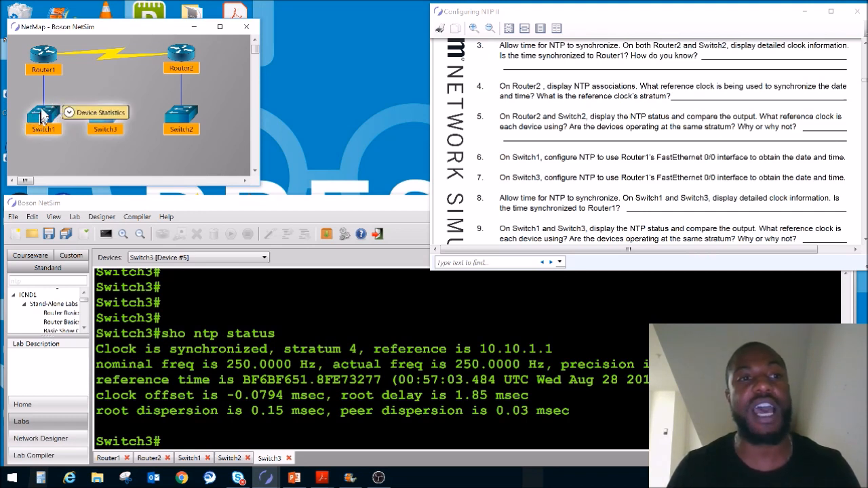
{"action": "mouse_move", "coordinate": [38, 64]}
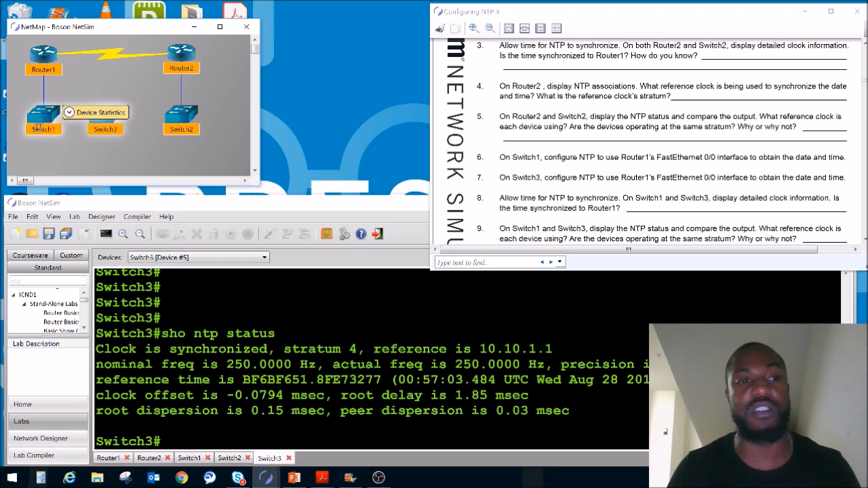
{"action": "mouse_move", "coordinate": [107, 116]}
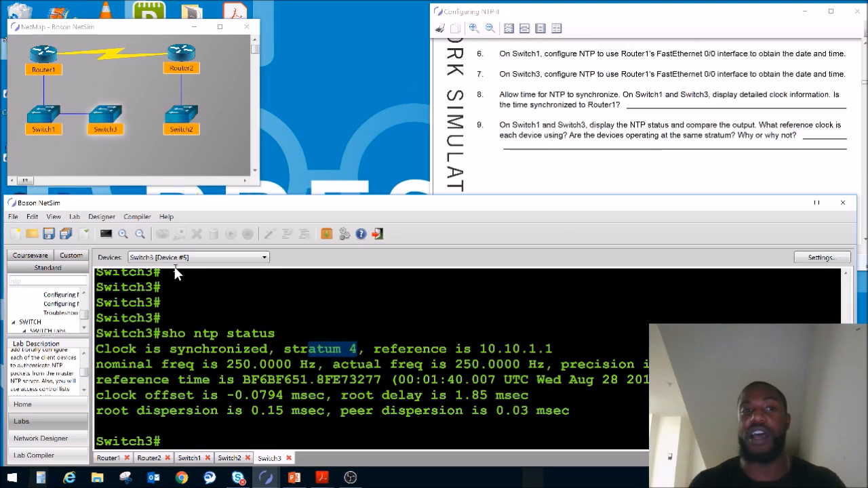
{"action": "left_click", "coordinate": [100, 133]}
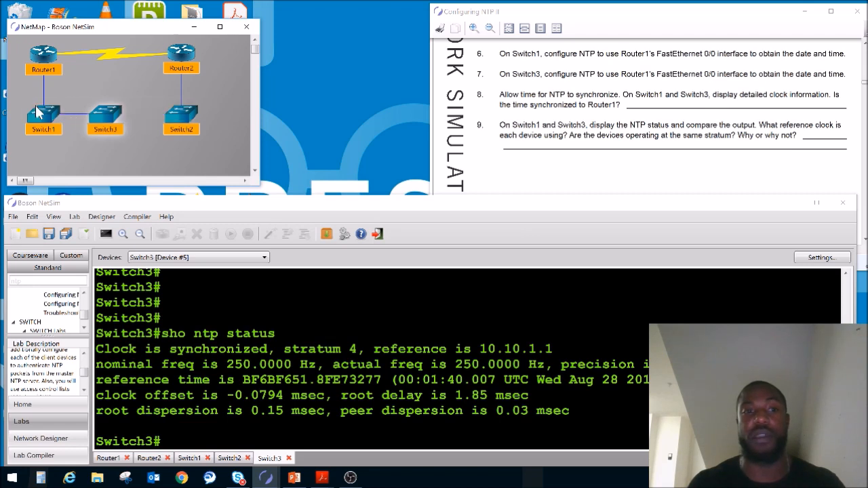
{"action": "mouse_move", "coordinate": [98, 115]}
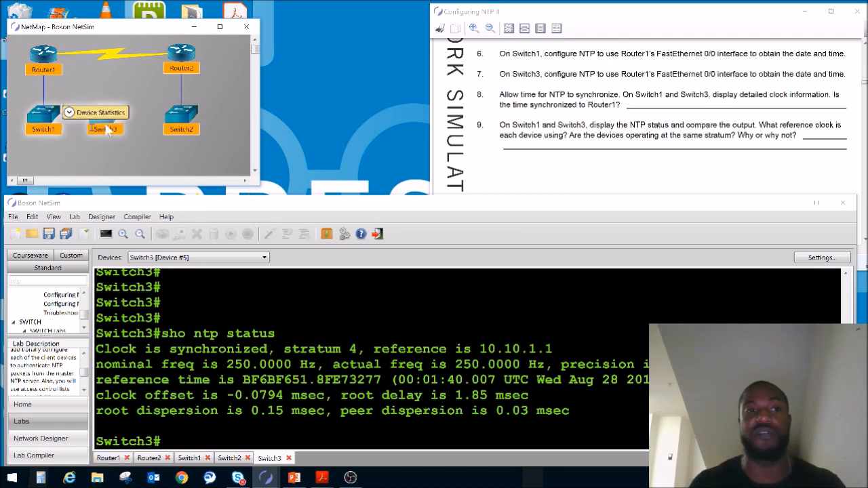
{"action": "mouse_move", "coordinate": [183, 59]}
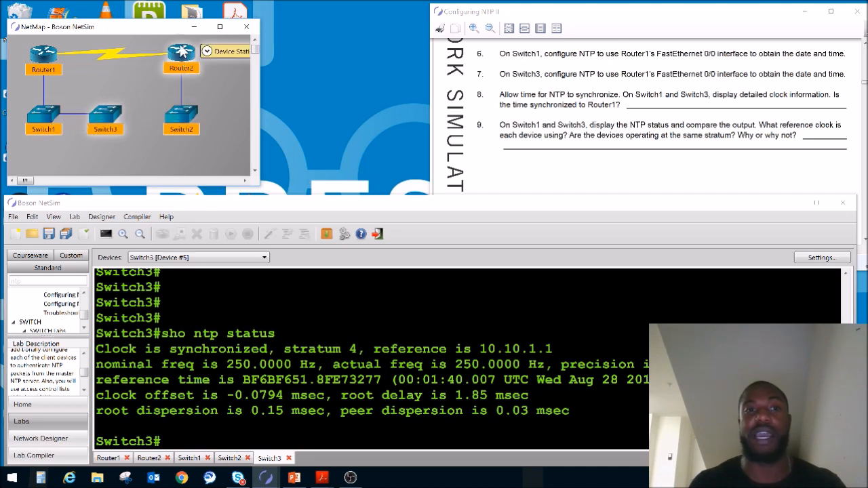